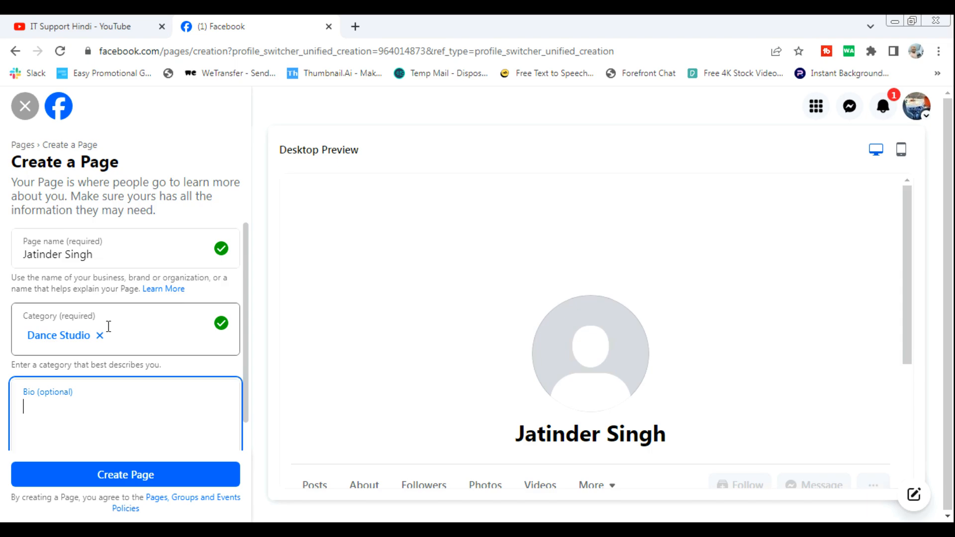
Step: Remove the Dance Studio category and clear the page name in the Create a Page form
{"action": "left_click", "coordinate": [99, 335]}
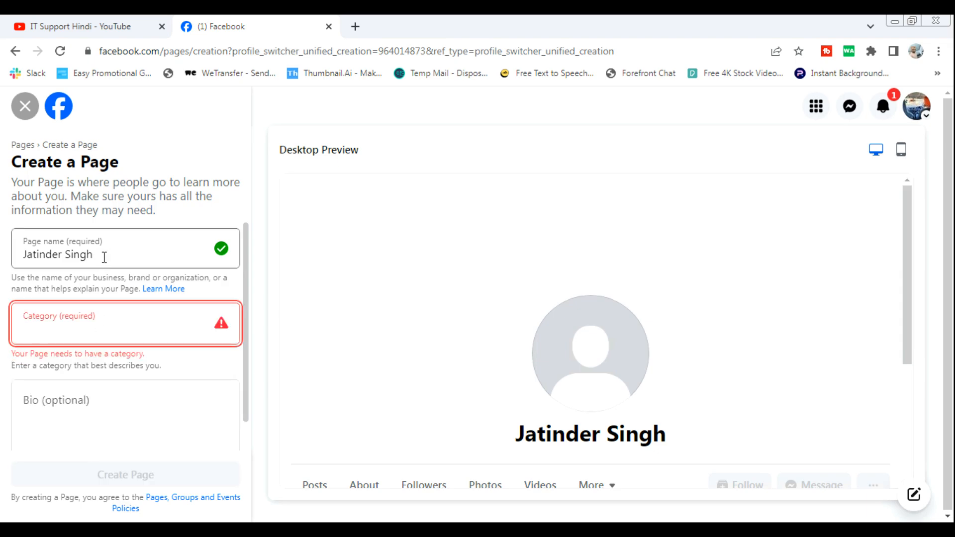
{"action": "left_click_drag", "start_coordinate": [103, 255], "coordinate": [2, 231]}
{"action": "key", "text": "BackSpace"}
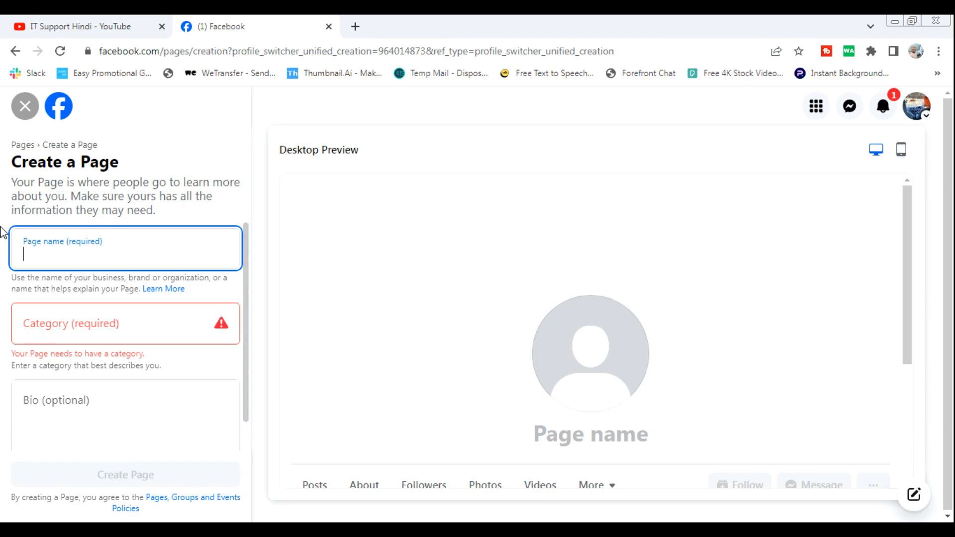
Step: Set the page category to Real Estate
{"action": "left_click", "coordinate": [54, 315]}
{"action": "type", "text": "rea"}
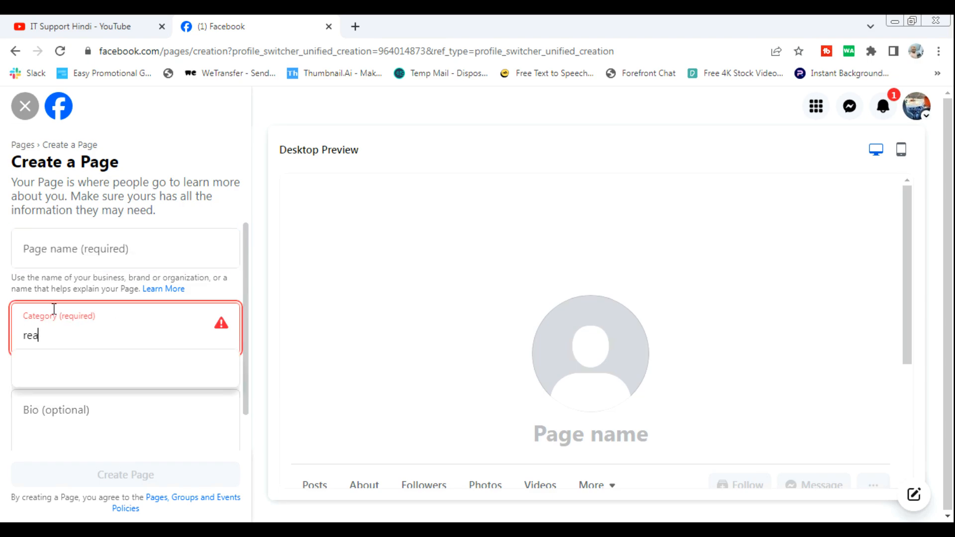
{"action": "type", "text": "l"}
{"action": "left_click", "coordinate": [69, 379]}
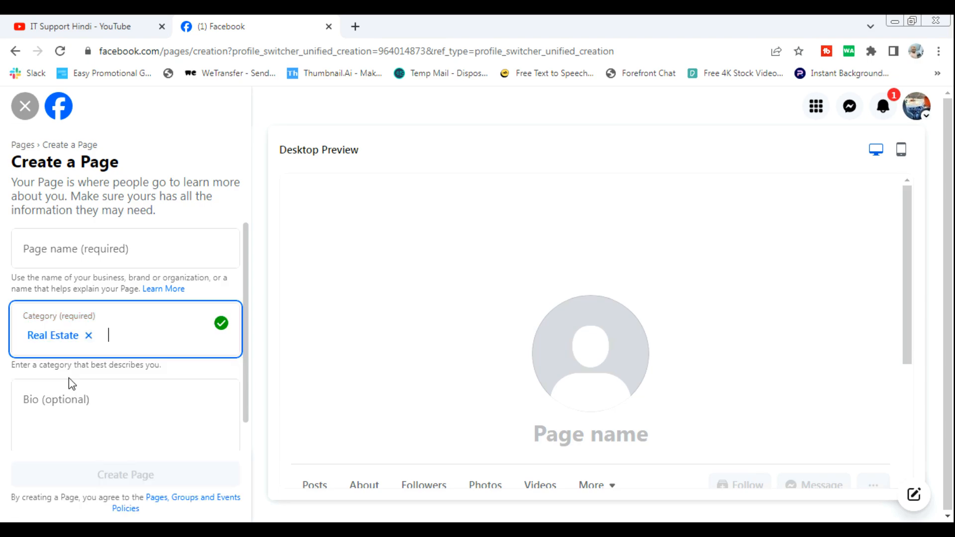
Step: Enter "abc real estate" as the page name
{"action": "left_click", "coordinate": [58, 242]}
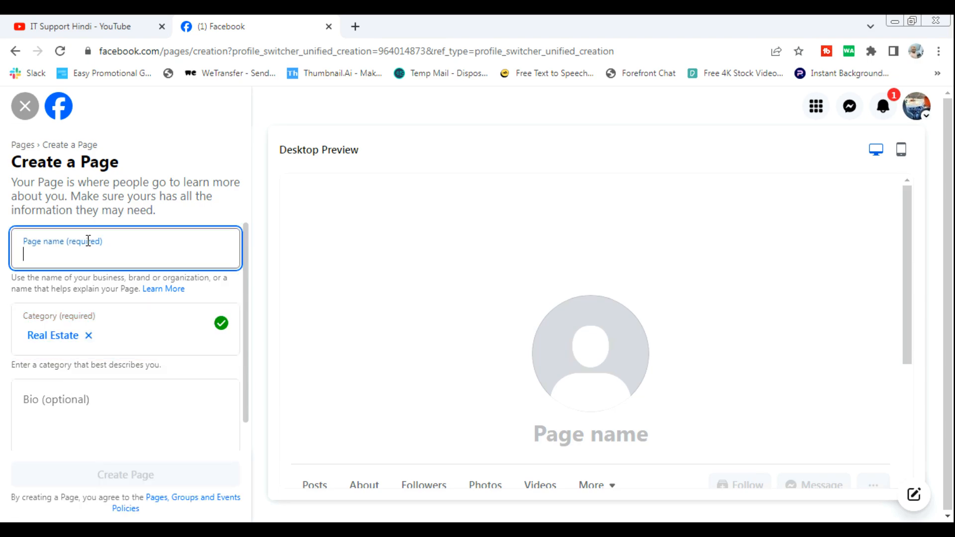
{"action": "type", "text": "abc rea"}
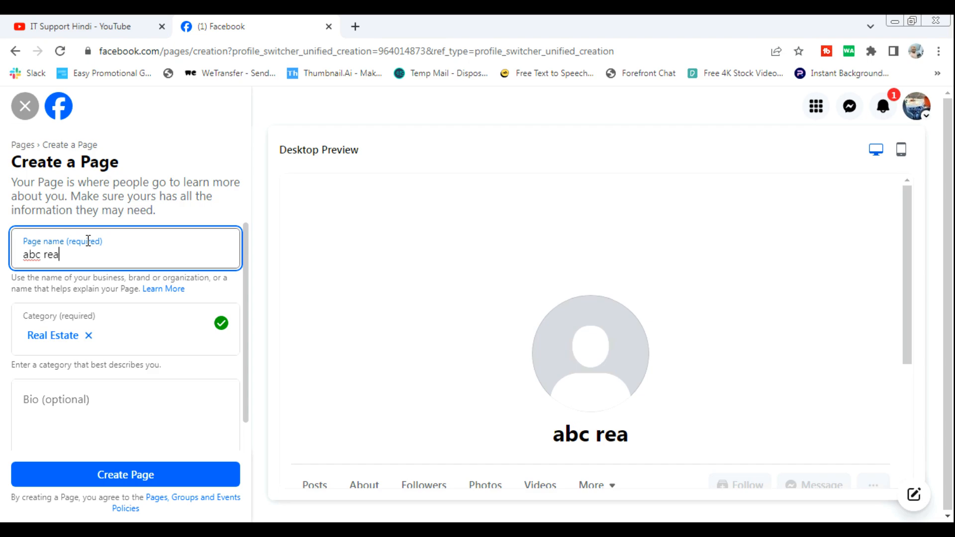
{"action": "type", "text": "l estate"}
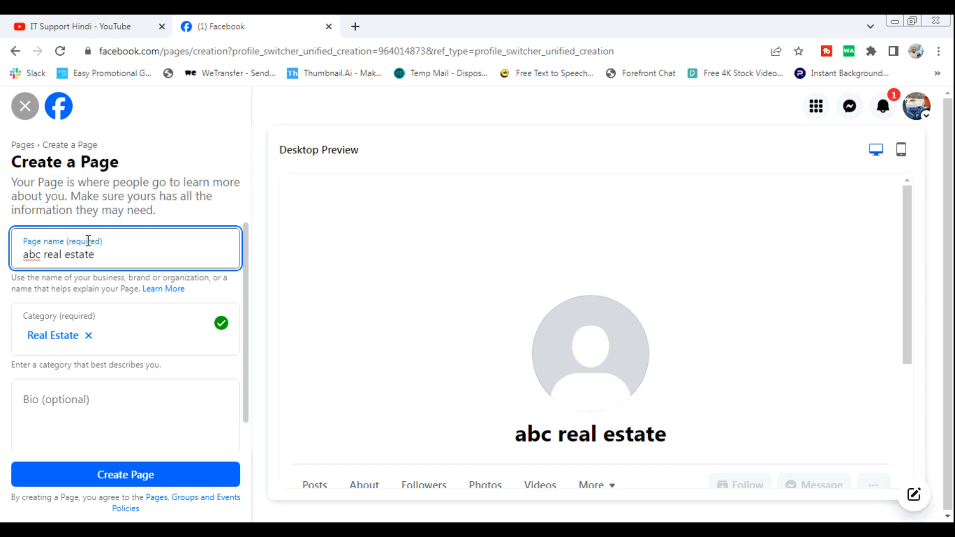
{"action": "left_click", "coordinate": [99, 413]}
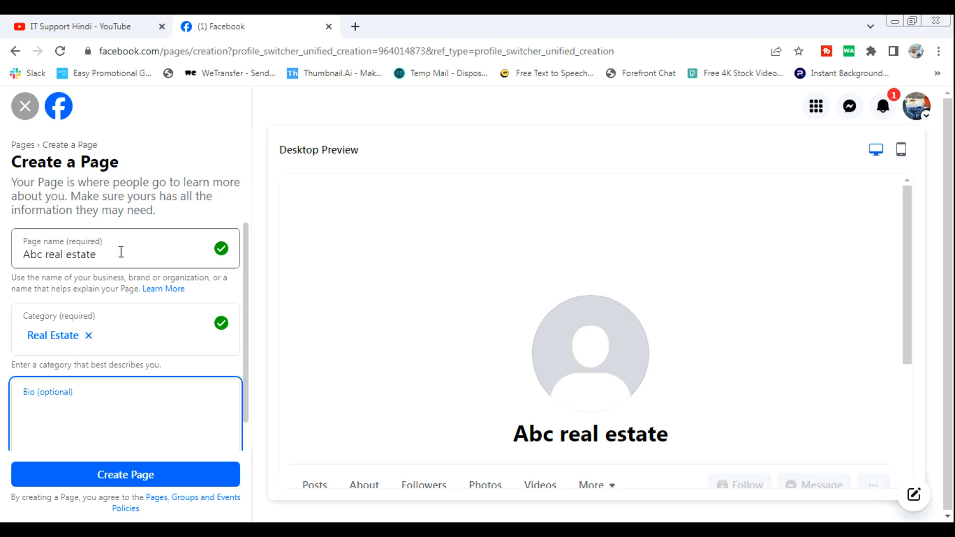
Step: Clear the real estate page name and remove the Real Estate category
{"action": "left_click_drag", "start_coordinate": [149, 252], "coordinate": [3, 260]}
{"action": "key", "text": "BackSpace"}
{"action": "left_click", "coordinate": [89, 336]}
{"action": "left_click", "coordinate": [66, 242]}
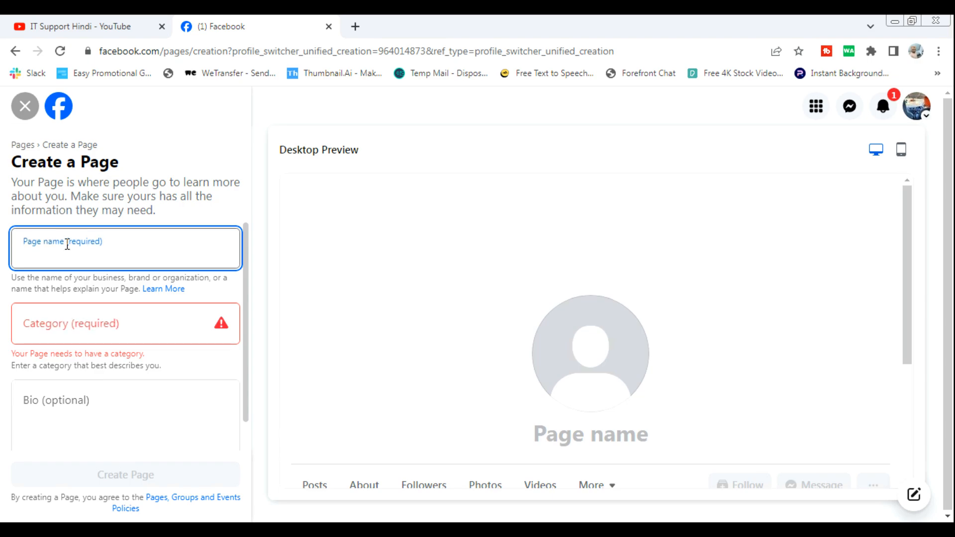
Step: Search the page categories for "health" and clear the search text
{"action": "left_click", "coordinate": [81, 319]}
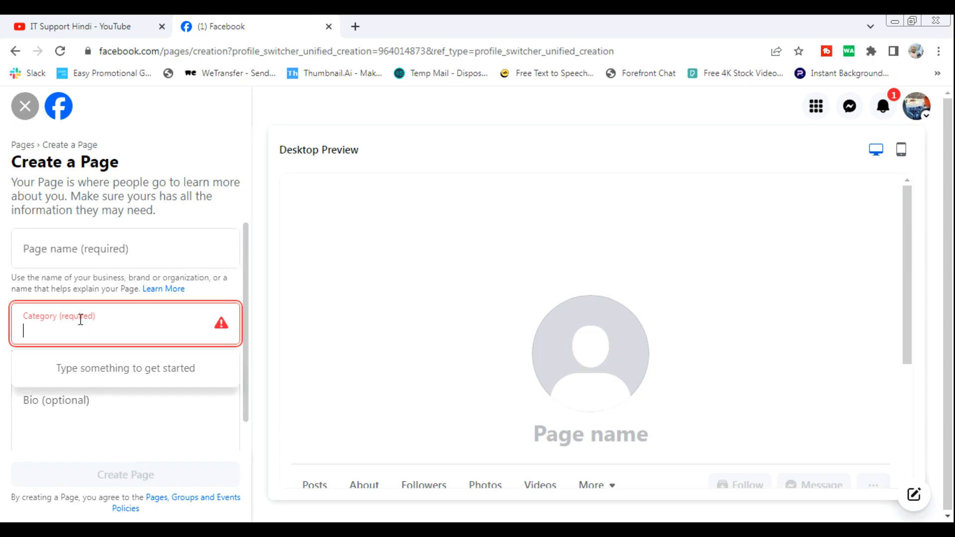
{"action": "type", "text": "health"}
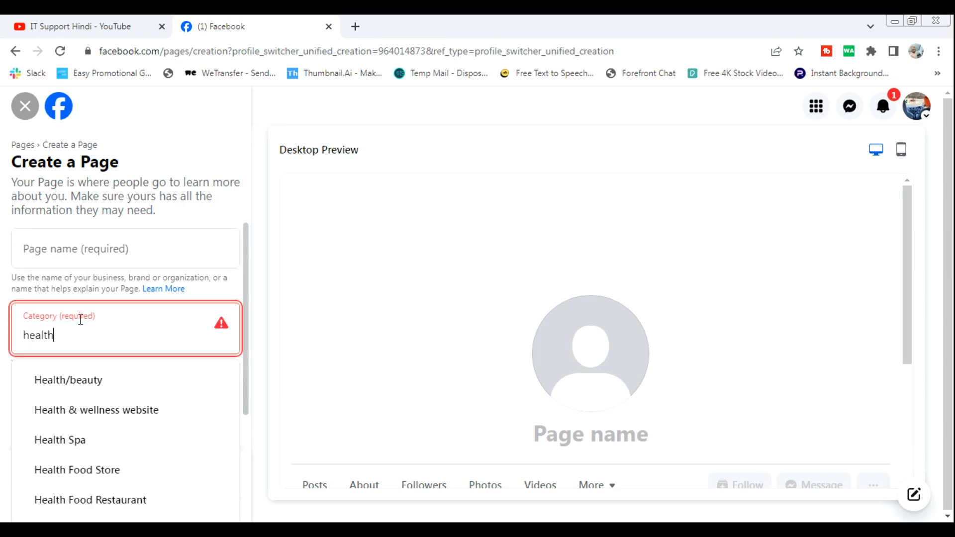
{"action": "key", "text": "BackSpace"}
{"action": "key", "text": "BackSpace"}
{"action": "key", "text": "BackSpace"}
{"action": "key", "text": "BackSpace"}
{"action": "key", "text": "BackSpace"}
{"action": "key", "text": "BackSpace"}
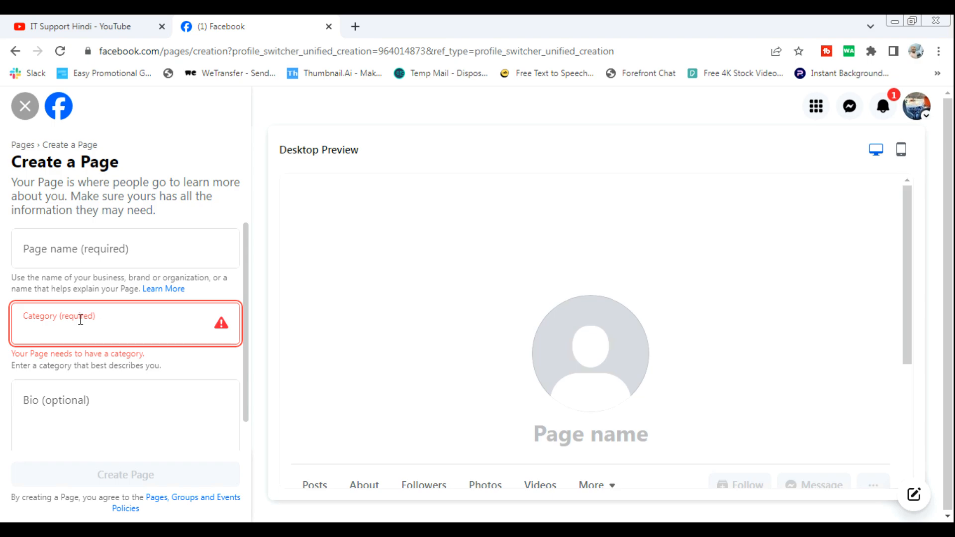
Step: Search the page categories for "hair tran" and delete the search text
{"action": "type", "text": "hair tr"}
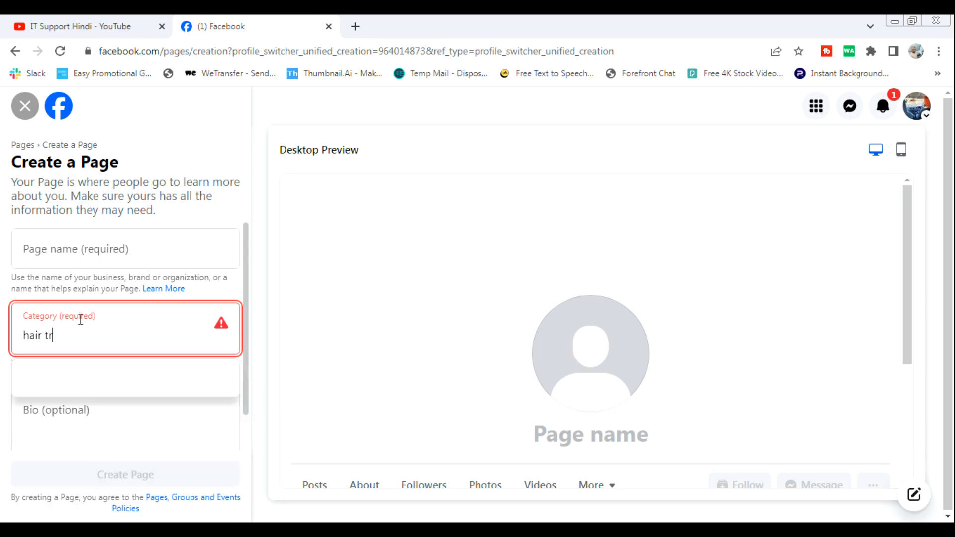
{"action": "type", "text": "an"}
{"action": "key", "text": "BackSpace"}
{"action": "key", "text": "BackSpace"}
{"action": "key", "text": "BackSpace"}
{"action": "key", "text": "BackSpace"}
{"action": "key", "text": "BackSpace"}
{"action": "key", "text": "BackSpace"}
{"action": "key", "text": "BackSpace"}
{"action": "key", "text": "BackSpace"}
{"action": "key", "text": "BackSpace"}
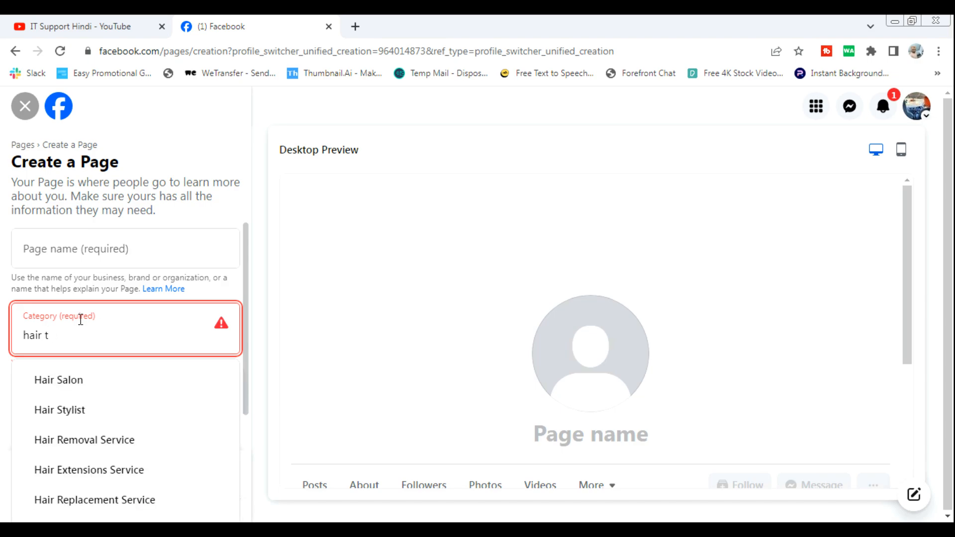
Step: Search the categories for "ho" and set the page category to Hospital
{"action": "type", "text": "h"}
{"action": "key", "text": "ctrl+a"}
{"action": "type", "text": "p"}
{"action": "key", "text": "BackSpace"}
{"action": "type", "text": "hop"}
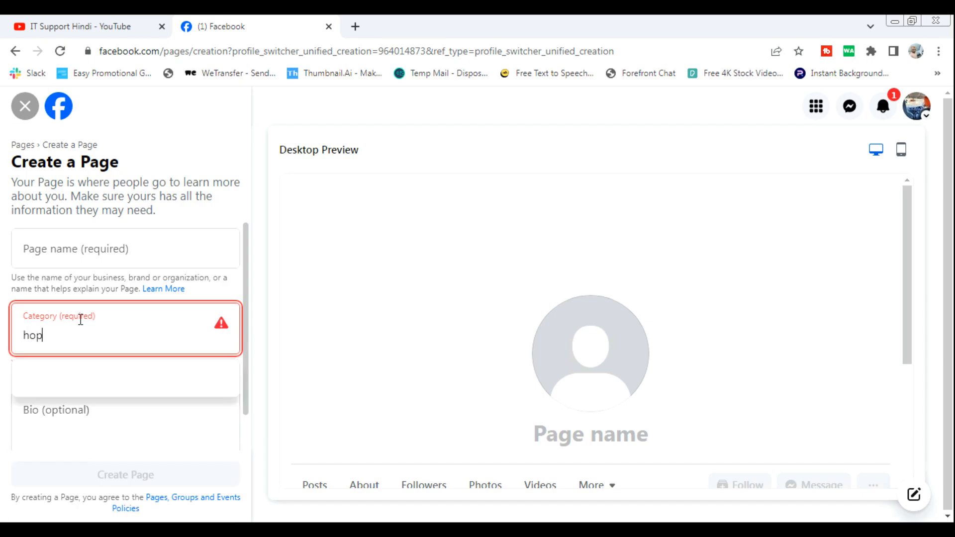
{"action": "key", "text": "BackSpace"}
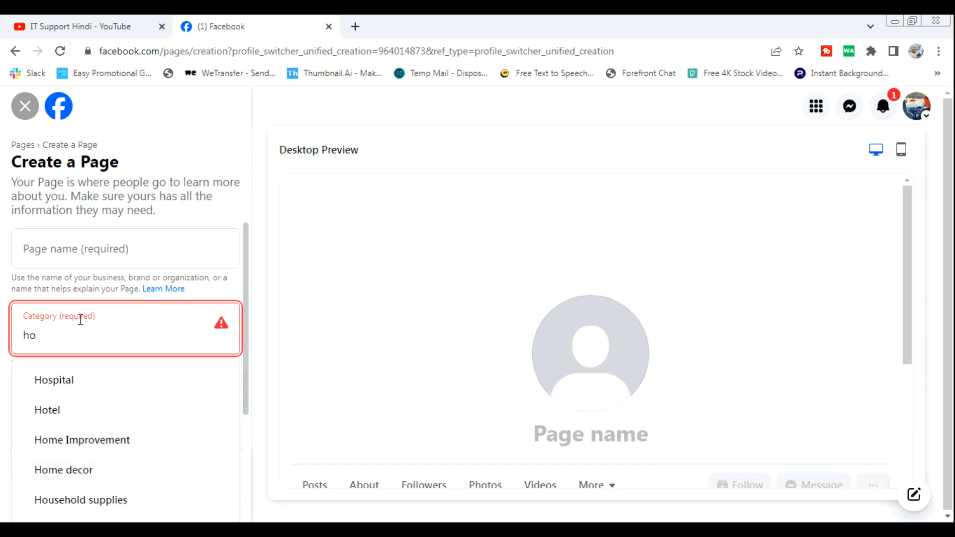
{"action": "left_click", "coordinate": [81, 380]}
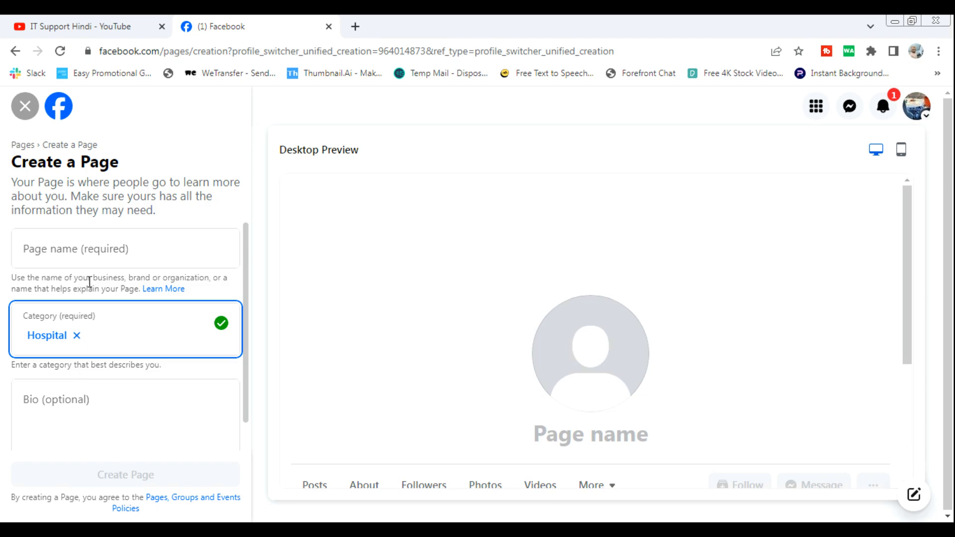
Step: Enter "ABC clinic" as the page name
{"action": "left_click", "coordinate": [91, 244]}
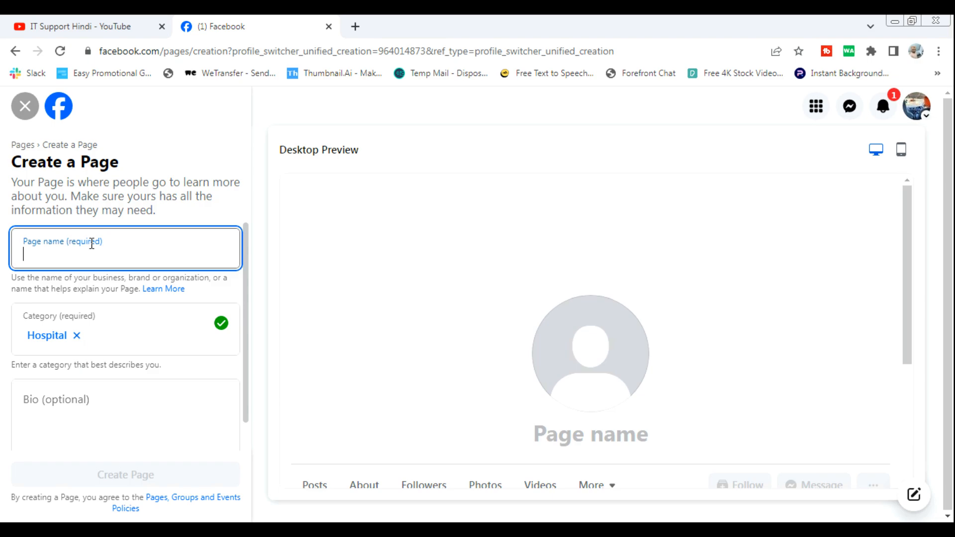
{"action": "type", "text": "clinic"}
{"action": "key", "text": "Left"}
{"action": "key", "text": "Left"}
{"action": "key", "text": "Left"}
{"action": "key", "text": "Left"}
{"action": "key", "text": "Left"}
{"action": "type", "text": "ABC"}
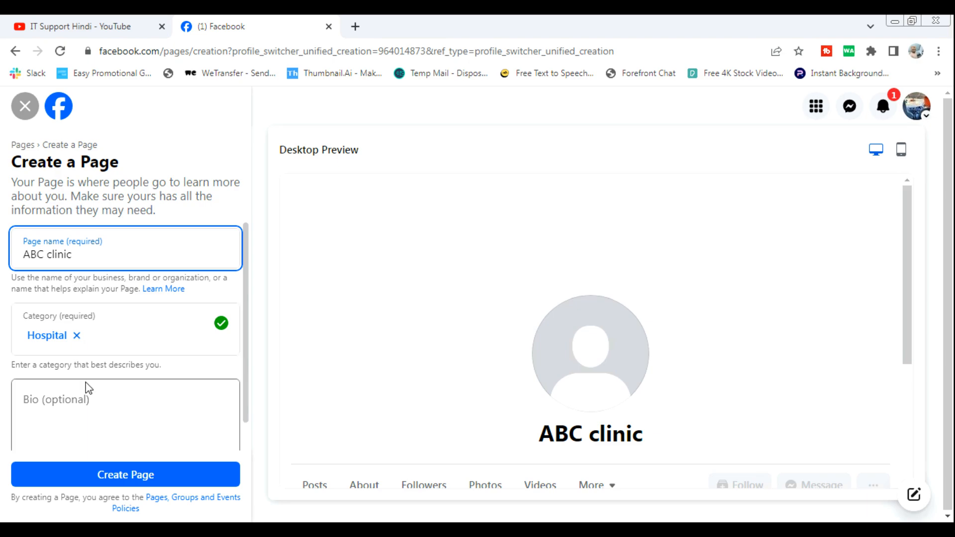
Step: Create the page with the bio left empty and dismiss the creation notice
{"action": "left_click", "coordinate": [63, 420]}
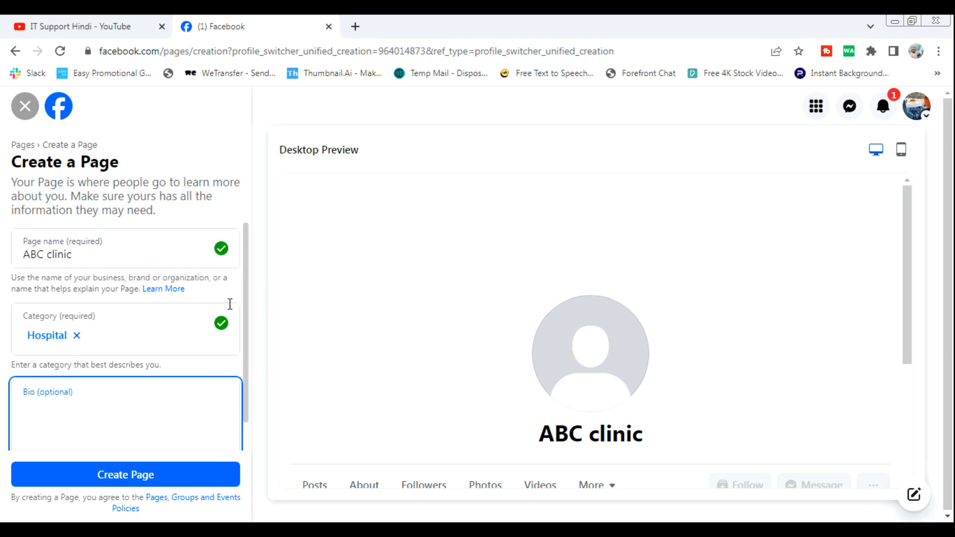
{"action": "scroll", "coordinate": [247, 288], "scroll_direction": "down", "scroll_amount": 2}
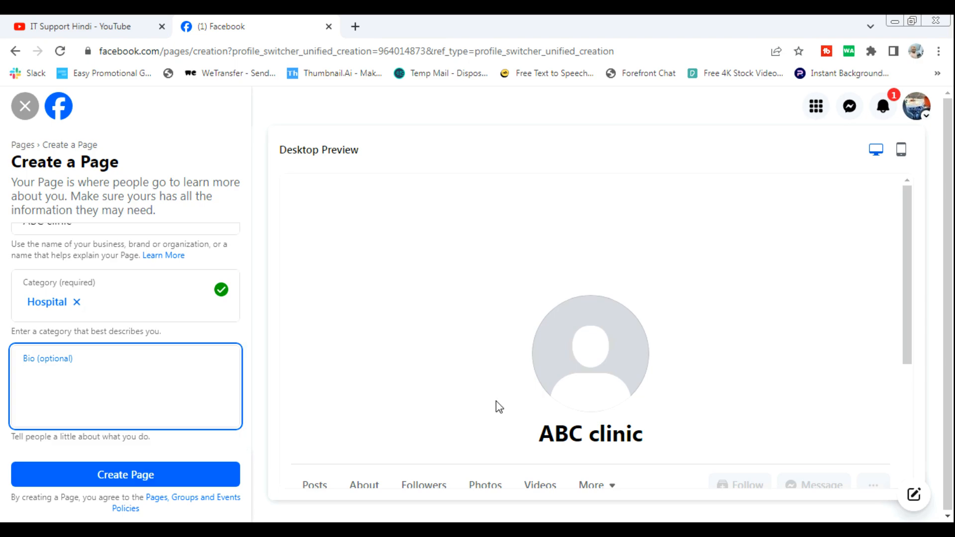
{"action": "left_click_drag", "start_coordinate": [910, 224], "coordinate": [910, 298]}
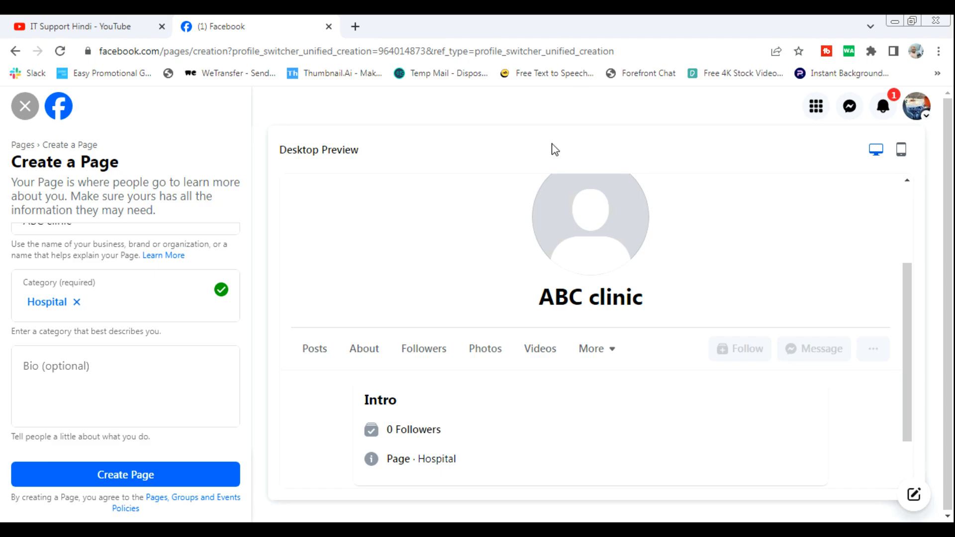
{"action": "left_click", "coordinate": [133, 488]}
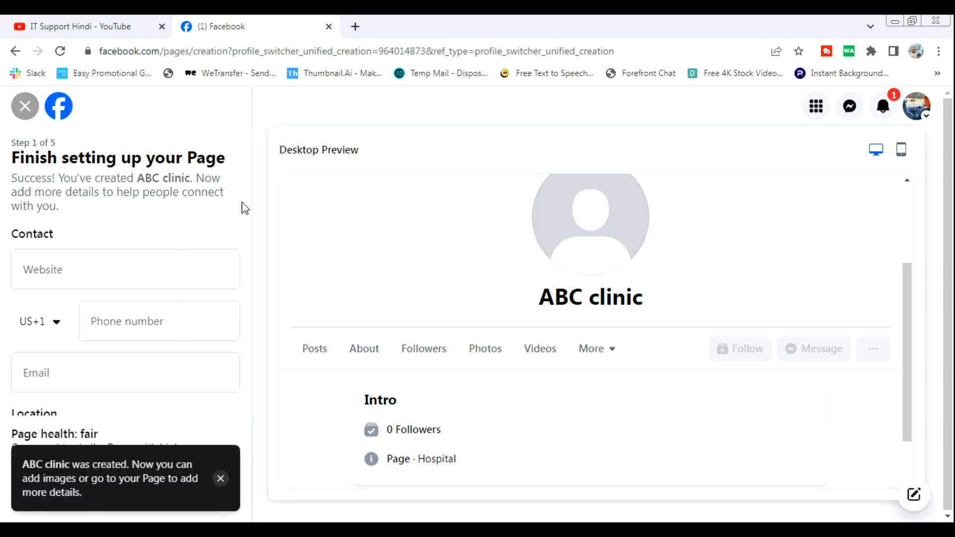
{"action": "left_click", "coordinate": [221, 479]}
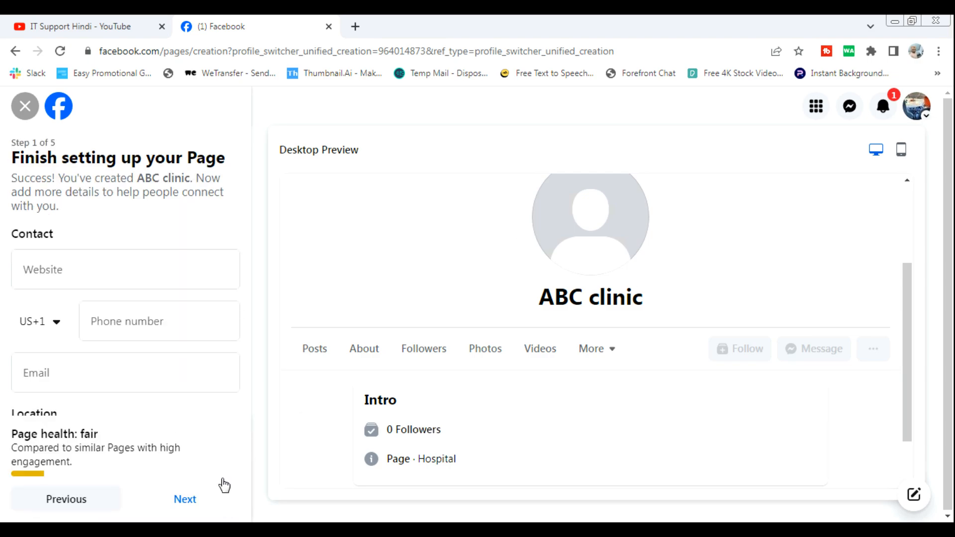
Step: Set the page's hours to Always open, leave the contact details empty, and continue to the page customization step
{"action": "left_click", "coordinate": [182, 265]}
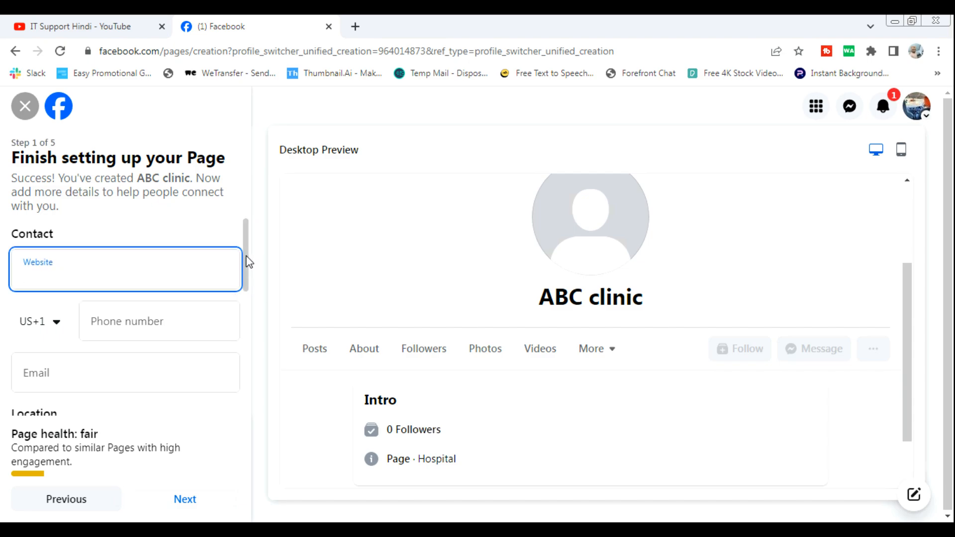
{"action": "left_click_drag", "start_coordinate": [245, 260], "coordinate": [243, 378]}
{"action": "left_click", "coordinate": [124, 279]}
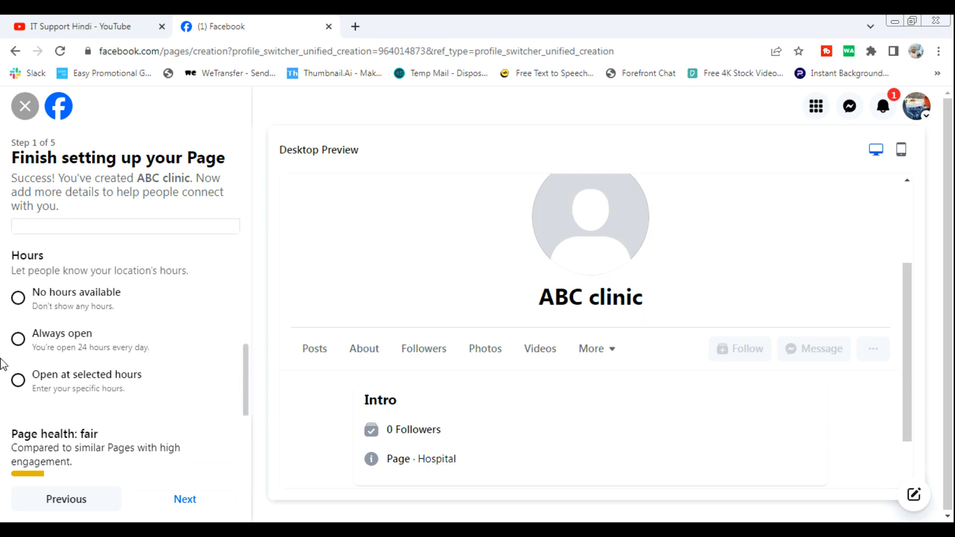
{"action": "left_click", "coordinate": [19, 344]}
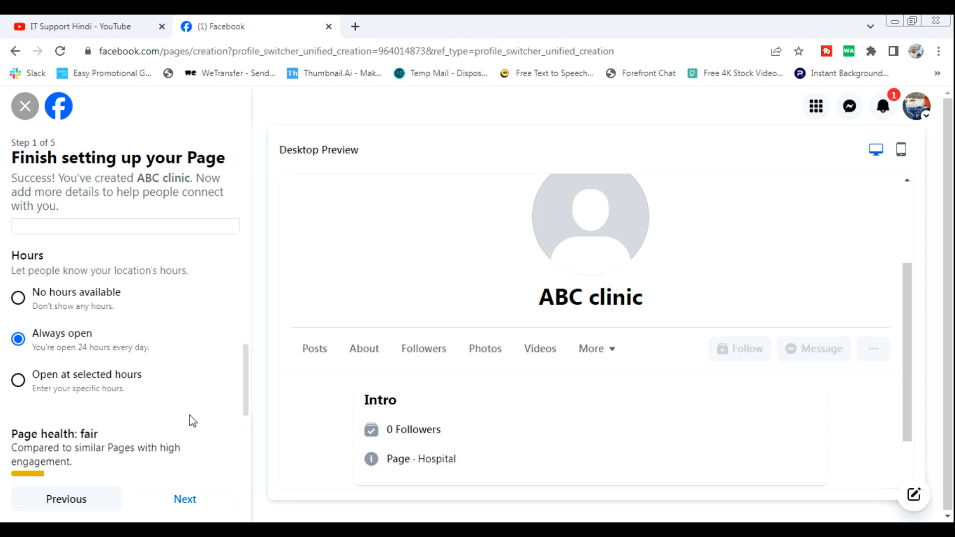
{"action": "left_click", "coordinate": [198, 498]}
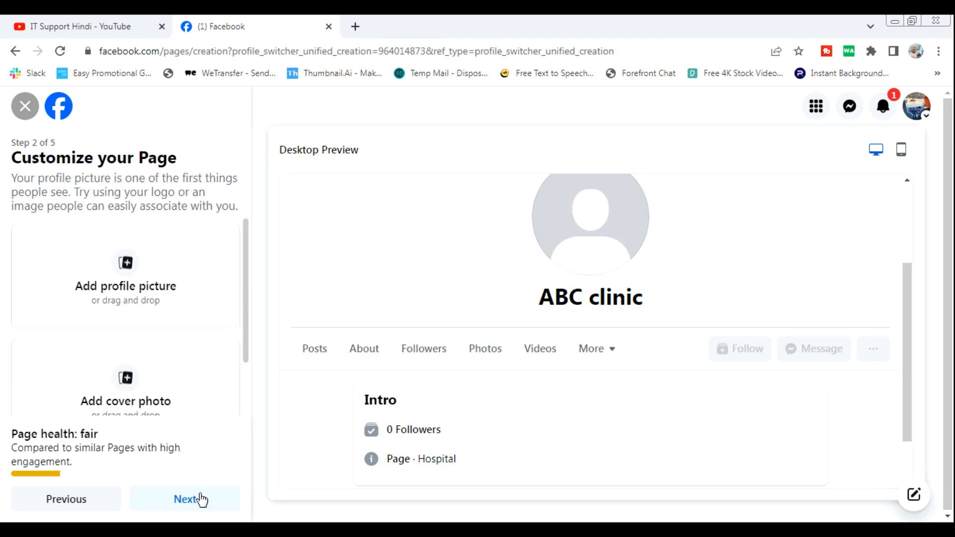
{"action": "left_click_drag", "start_coordinate": [243, 280], "coordinate": [247, 304]}
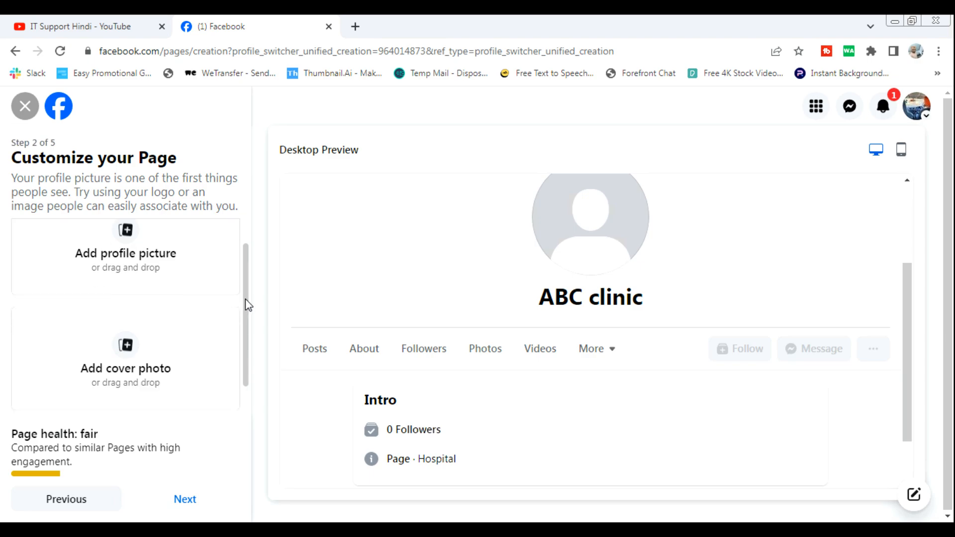
{"action": "left_click", "coordinate": [131, 236]}
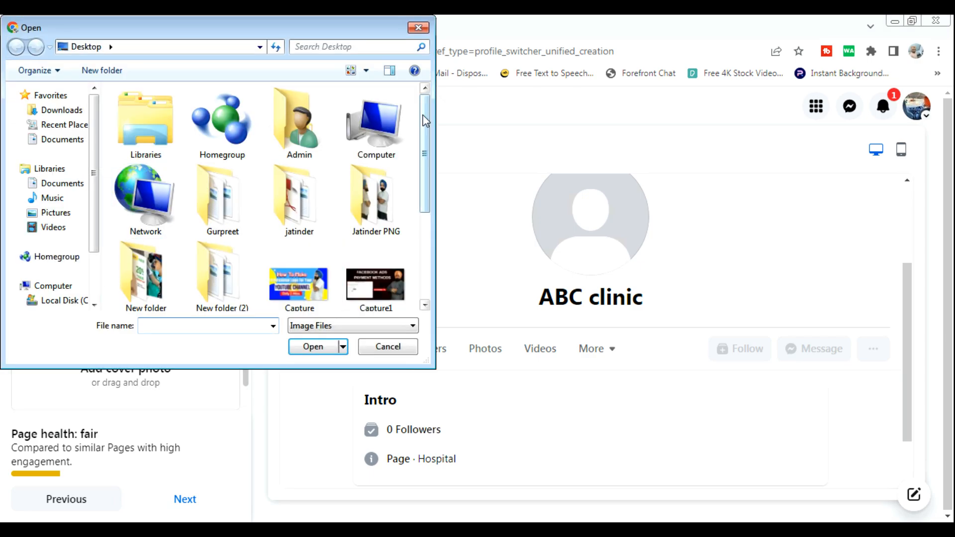
{"action": "left_click", "coordinate": [419, 27]}
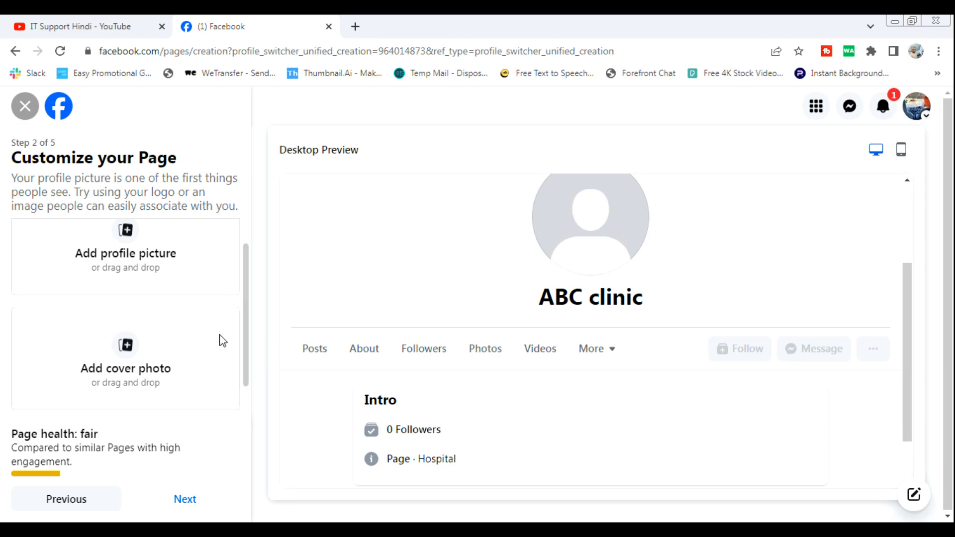
{"action": "left_click", "coordinate": [118, 349]}
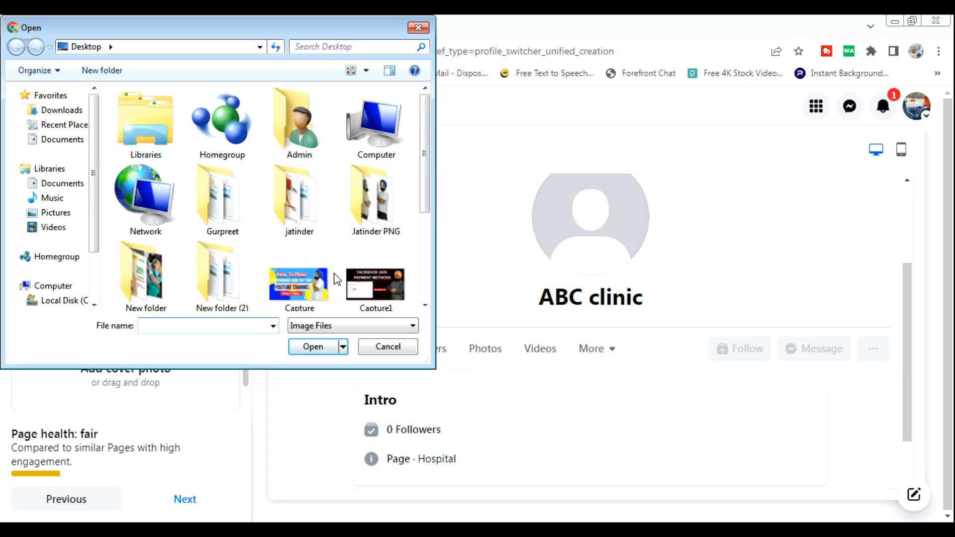
{"action": "left_click_drag", "start_coordinate": [426, 181], "coordinate": [422, 250]}
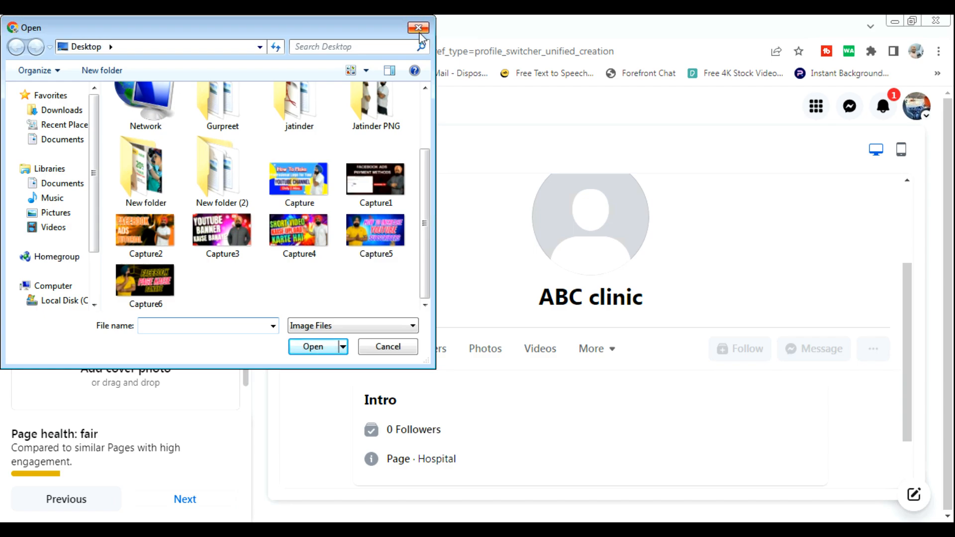
{"action": "left_click", "coordinate": [386, 346]}
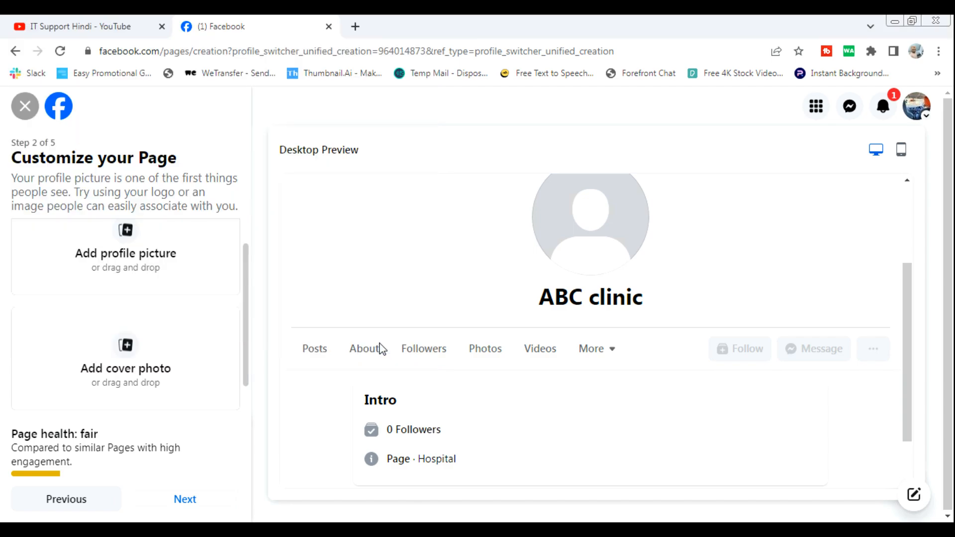
Step: Upload image file 5 as the page's profile picture and leave the cover photo empty
{"action": "left_click", "coordinate": [162, 259]}
{"action": "double_click", "coordinate": [151, 275]}
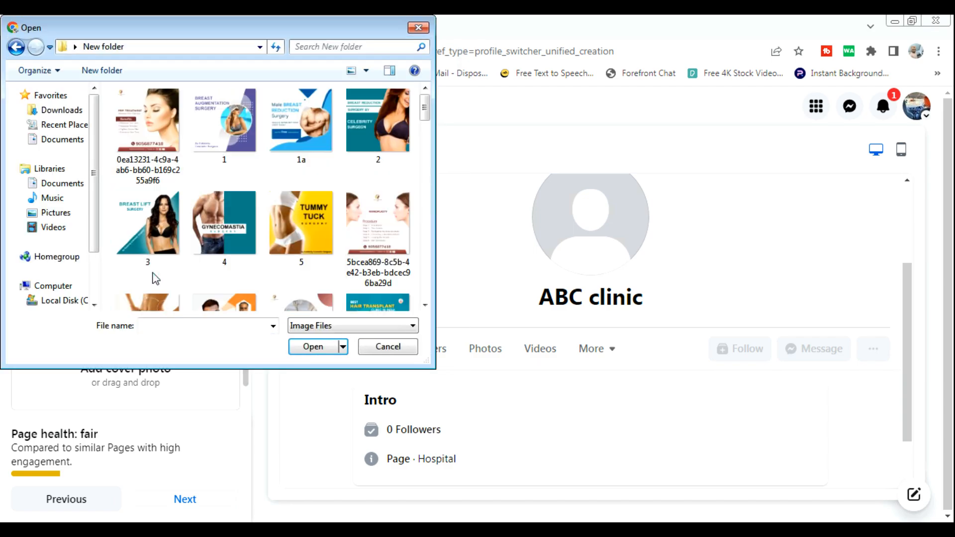
{"action": "left_click", "coordinate": [302, 222]}
{"action": "left_click", "coordinate": [316, 348]}
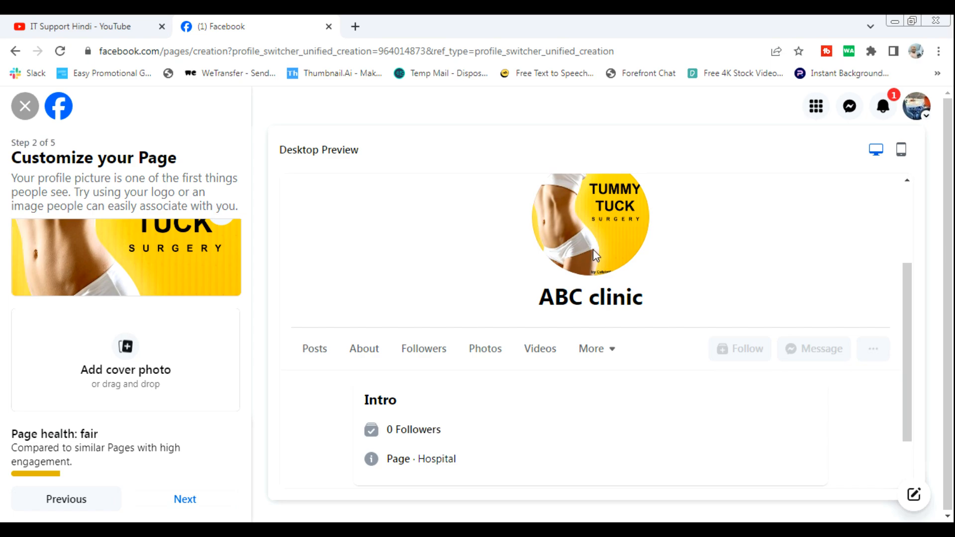
{"action": "left_click", "coordinate": [111, 348]}
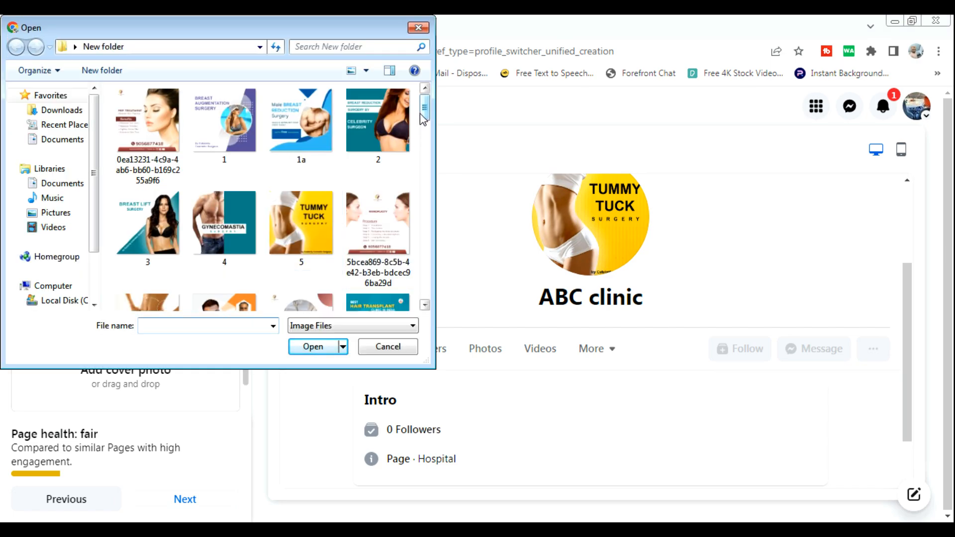
{"action": "left_click", "coordinate": [418, 28]}
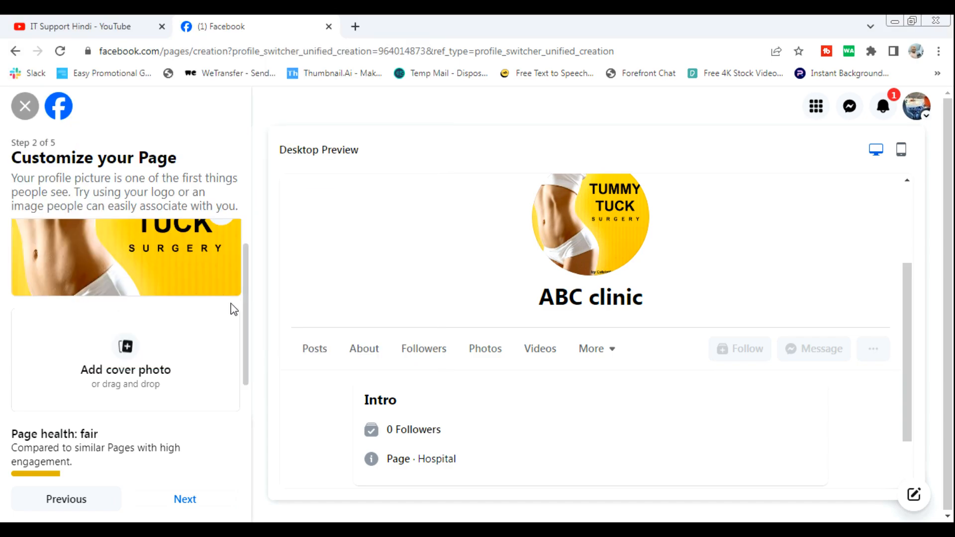
Step: Add an action button to the page, choosing the Book now option from the available actions
{"action": "scroll", "coordinate": [247, 299], "scroll_direction": "down", "scroll_amount": 2}
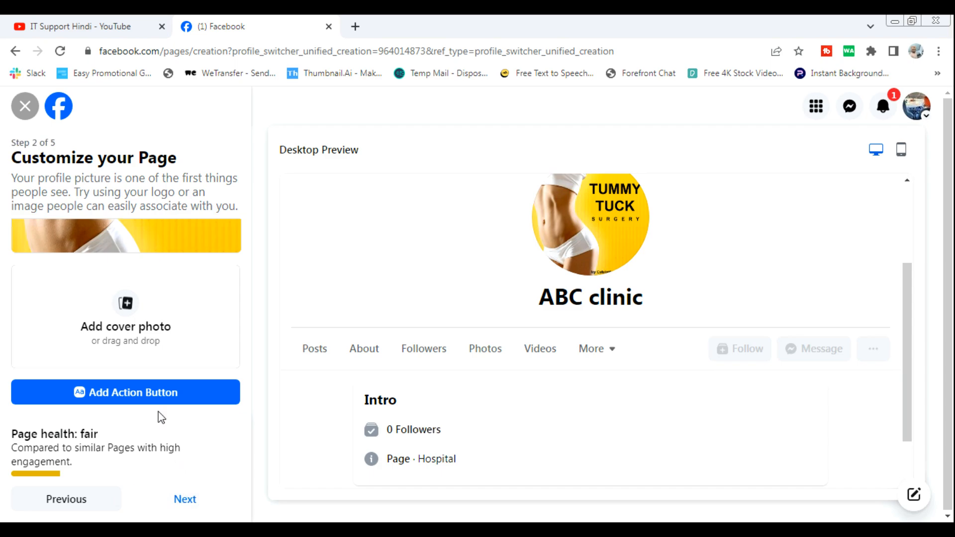
{"action": "left_click", "coordinate": [157, 395]}
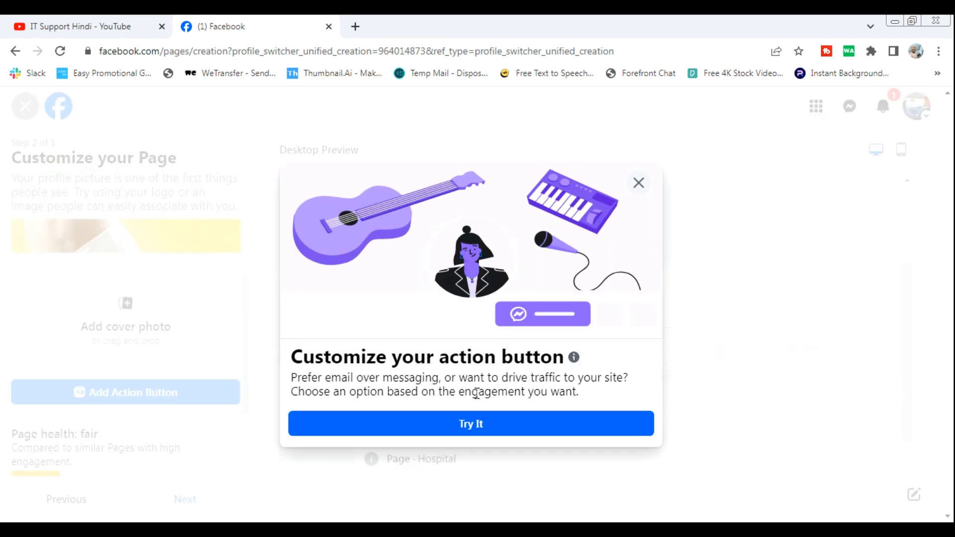
{"action": "left_click", "coordinate": [472, 423]}
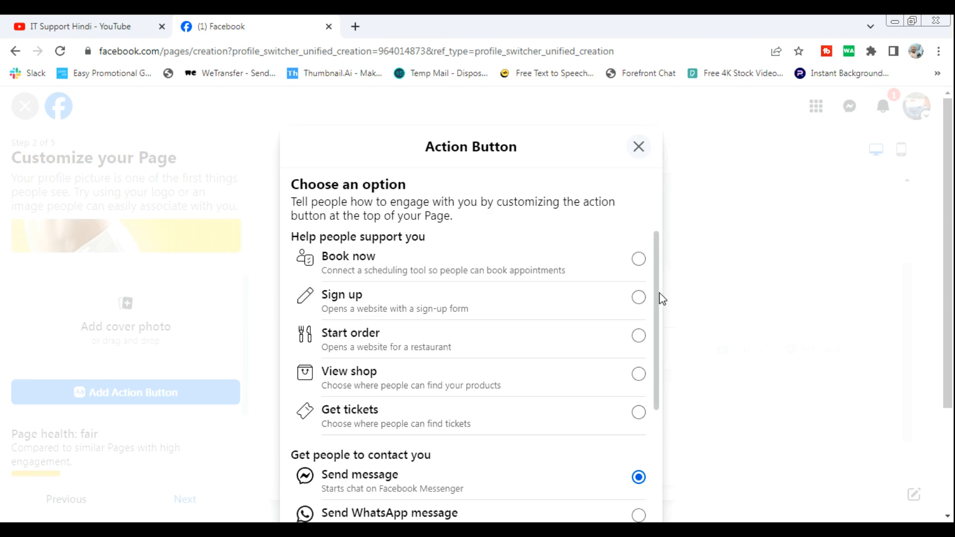
{"action": "left_click_drag", "start_coordinate": [654, 267], "coordinate": [652, 405]}
{"action": "scroll", "coordinate": [651, 433], "scroll_direction": "down", "scroll_amount": 1}
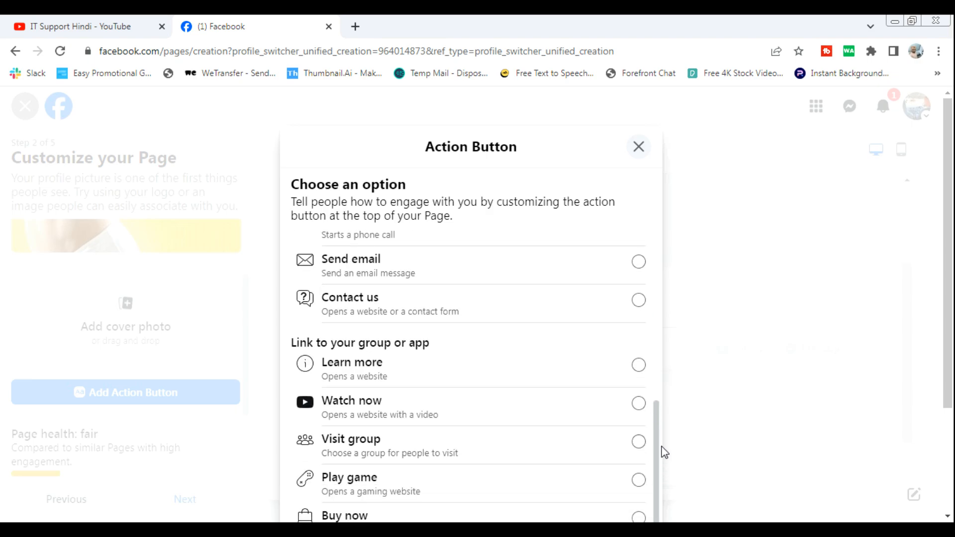
{"action": "scroll", "coordinate": [654, 417], "scroll_direction": "up", "scroll_amount": 1}
{"action": "left_click_drag", "start_coordinate": [654, 417], "coordinate": [631, 229]}
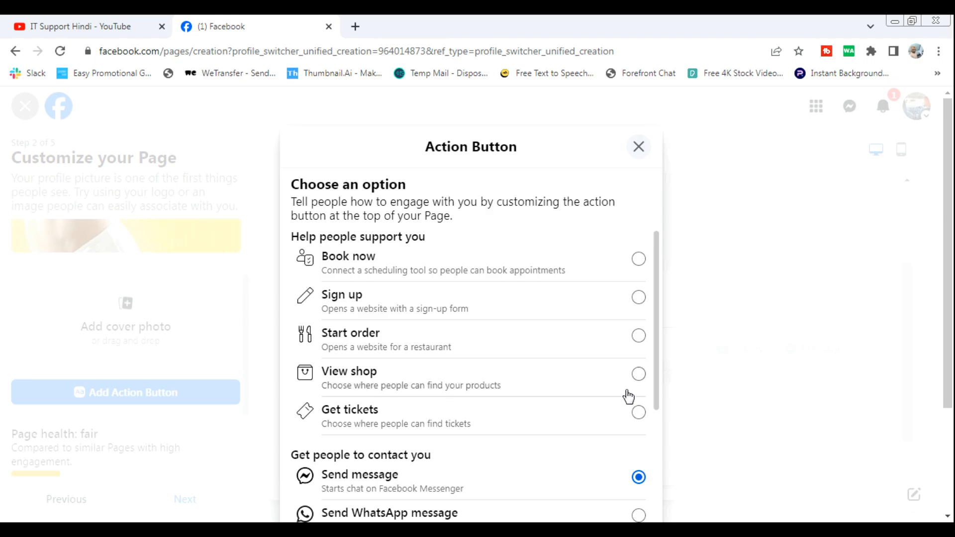
{"action": "left_click", "coordinate": [639, 259]}
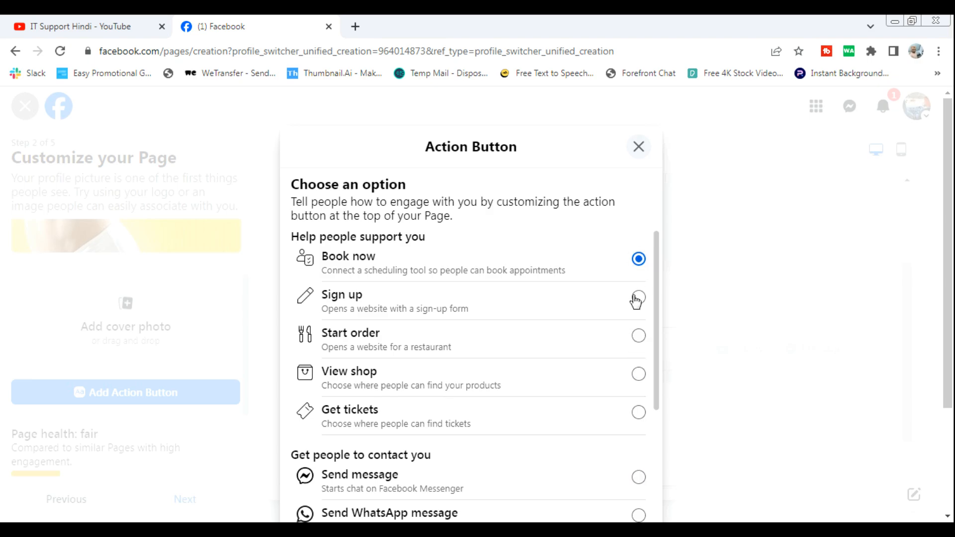
{"action": "left_click_drag", "start_coordinate": [656, 262], "coordinate": [658, 461]}
{"action": "left_click_drag", "start_coordinate": [947, 209], "coordinate": [953, 310]}
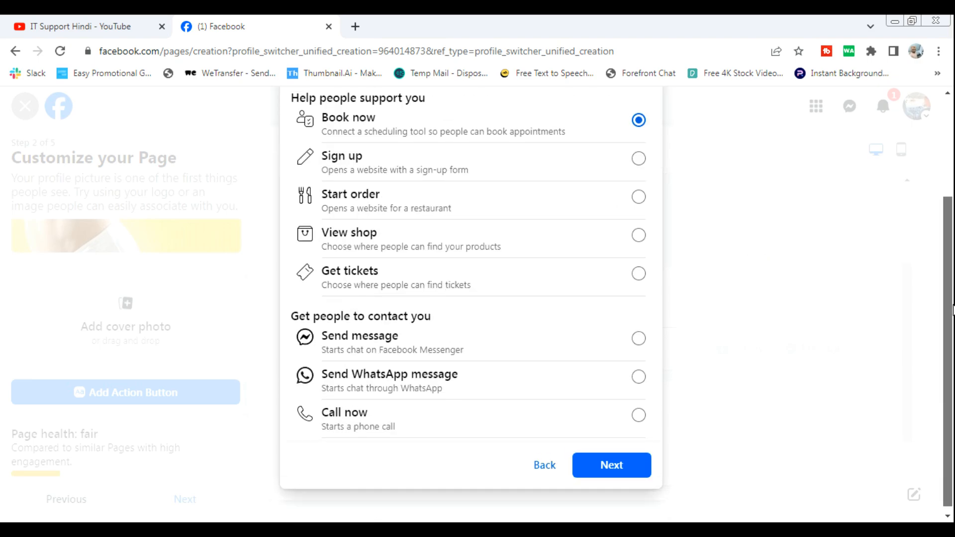
{"action": "left_click", "coordinate": [611, 460]}
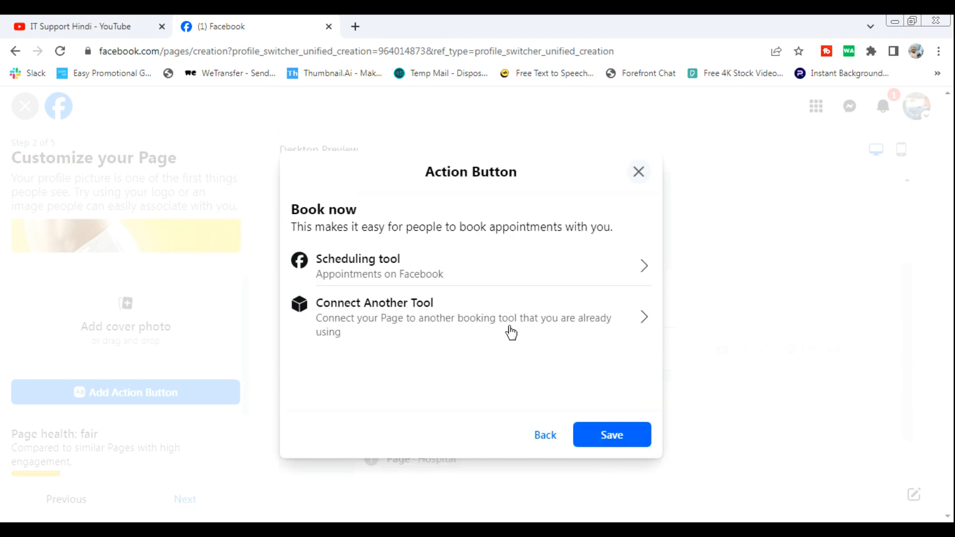
Step: Connect the Book now button to the Facebook appointments scheduling tool and complete the confirmation
{"action": "left_click", "coordinate": [507, 274]}
{"action": "left_click", "coordinate": [626, 413]}
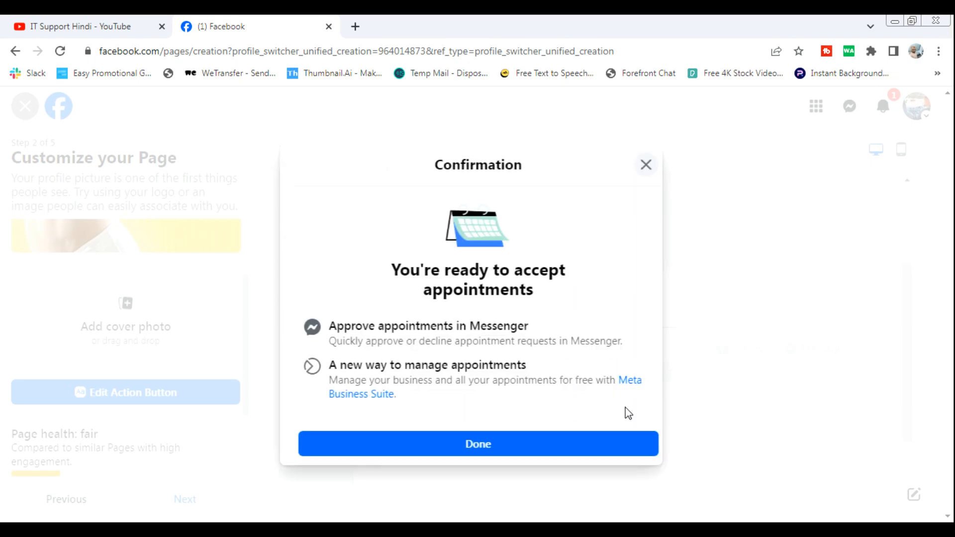
{"action": "left_click", "coordinate": [518, 445]}
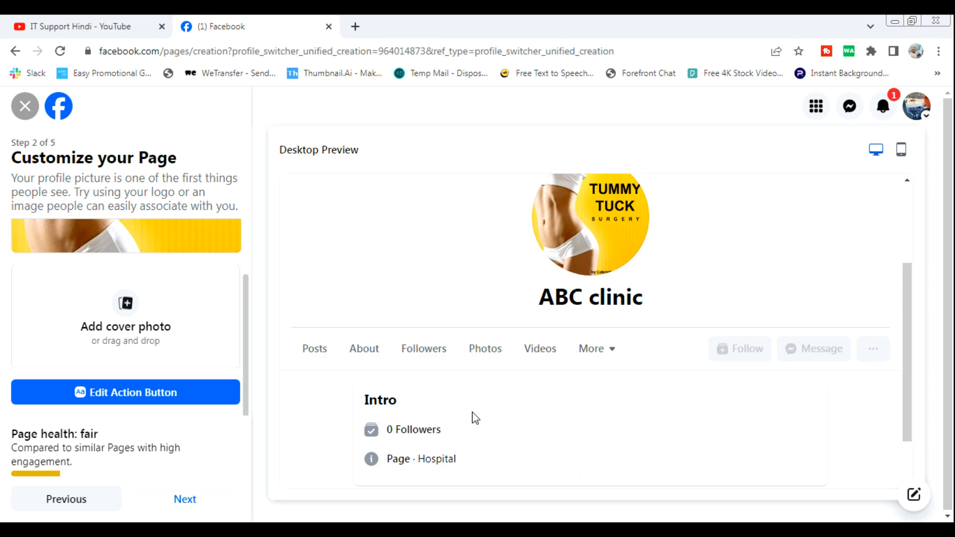
Step: Continue to the WhatsApp connection step, check its country code and phone number fields, and skip it
{"action": "left_click", "coordinate": [199, 499]}
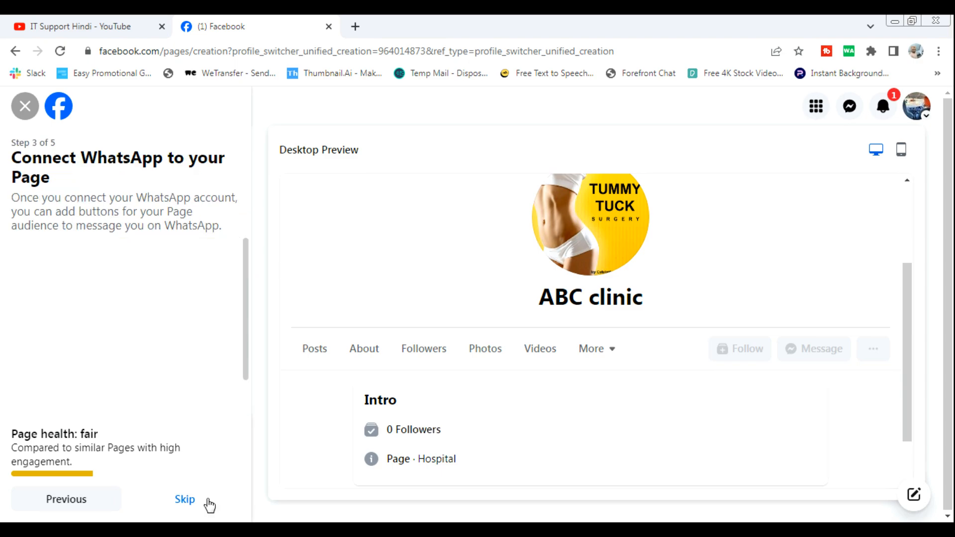
{"action": "left_click_drag", "start_coordinate": [240, 276], "coordinate": [242, 343]}
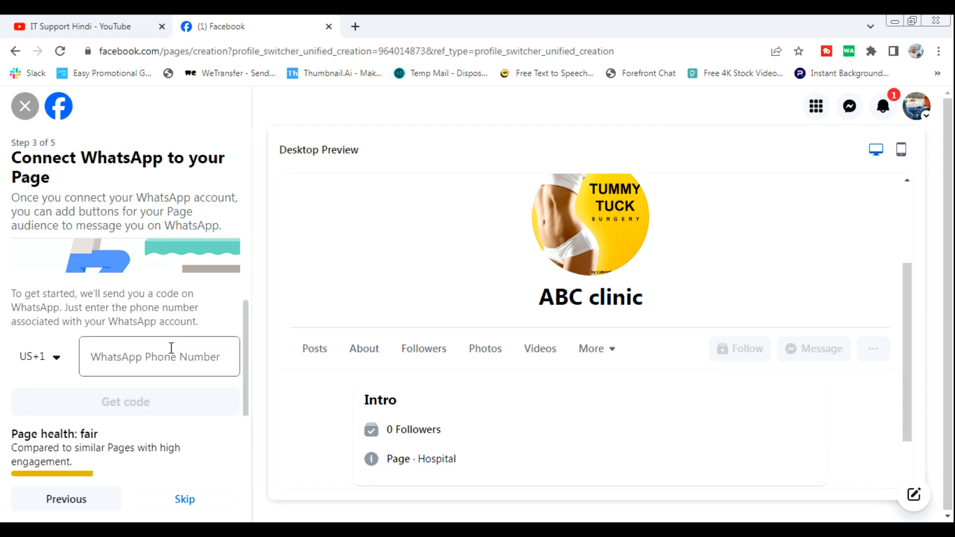
{"action": "left_click", "coordinate": [45, 354]}
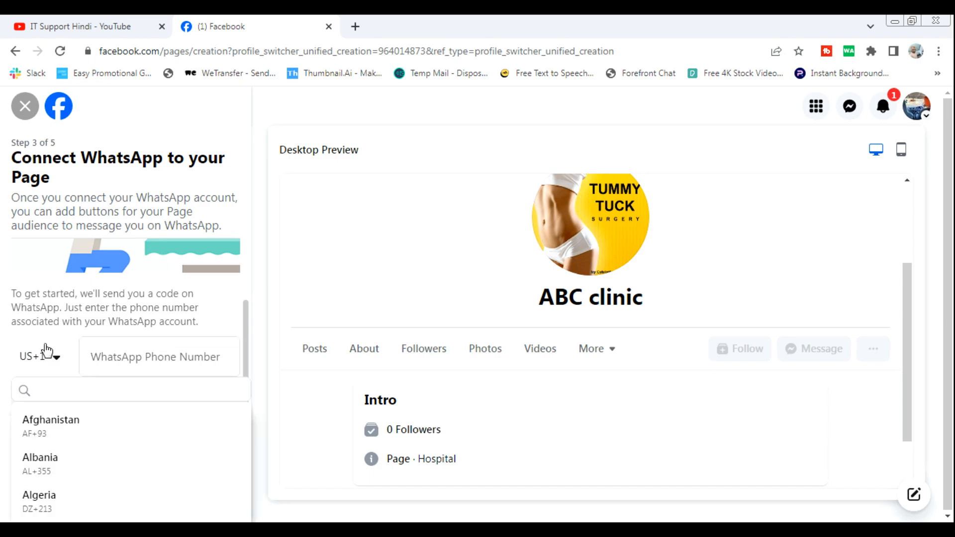
{"action": "left_click", "coordinate": [130, 358]}
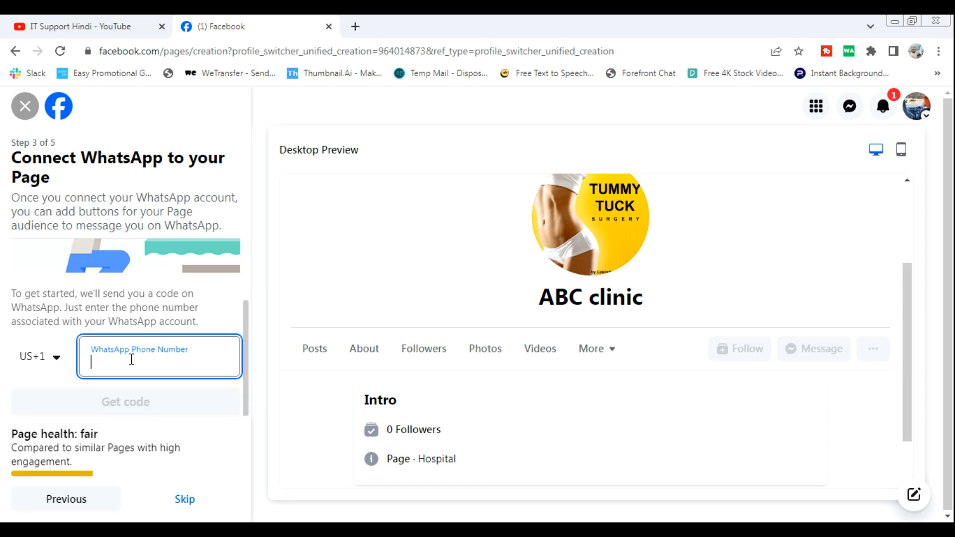
{"action": "left_click", "coordinate": [199, 509]}
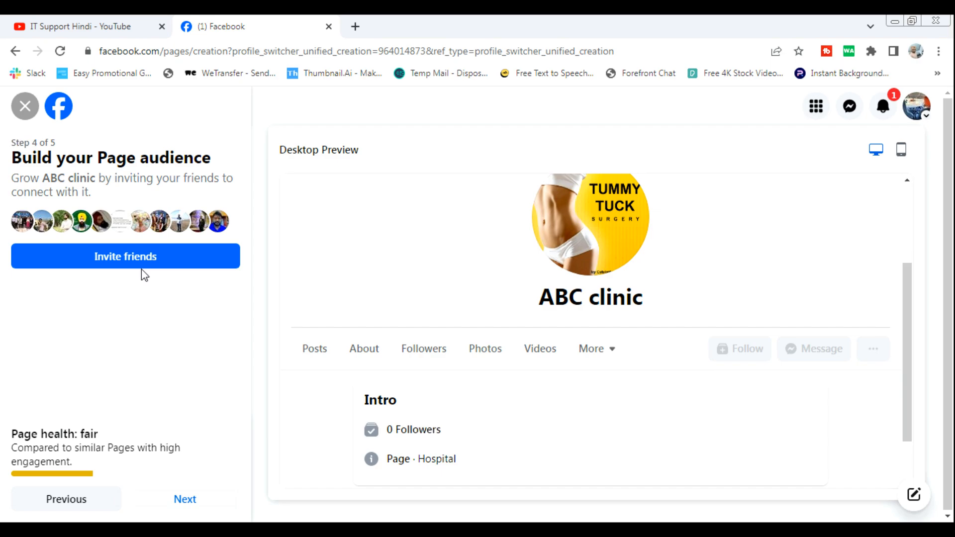
Step: Finish the page setup without inviting friends, keeping the default notification and marketing email settings, and dismiss the welcome tour
{"action": "left_click", "coordinate": [185, 502]}
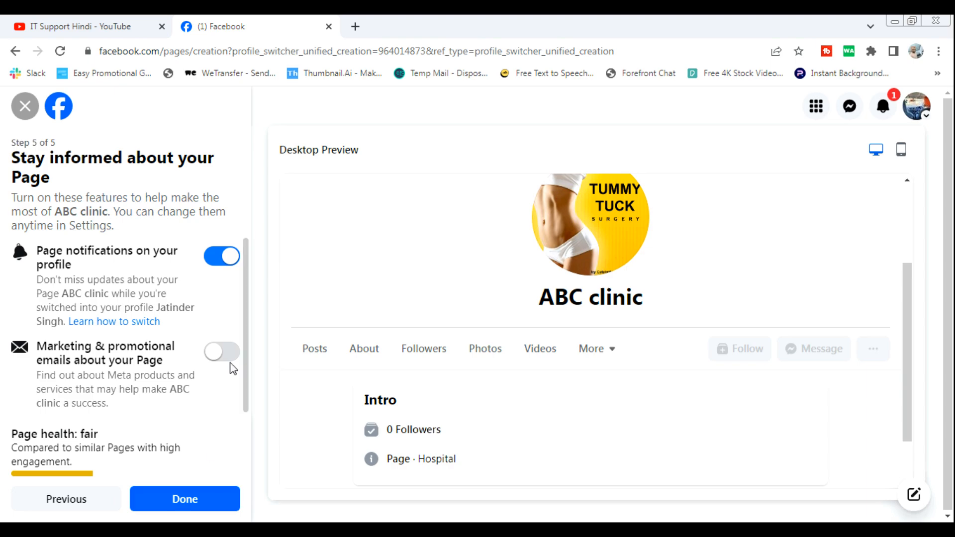
{"action": "scroll", "coordinate": [250, 285], "scroll_direction": "down", "scroll_amount": 1}
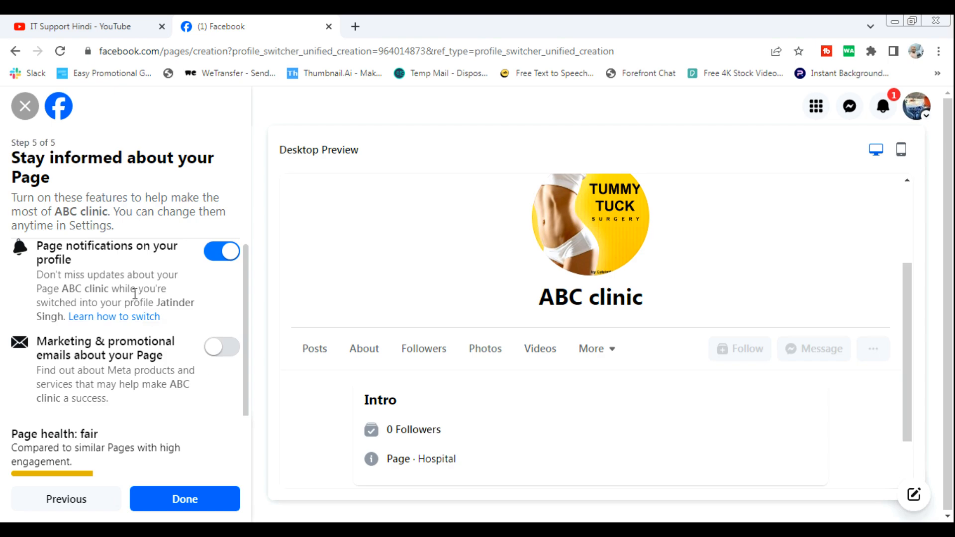
{"action": "left_click", "coordinate": [192, 499]}
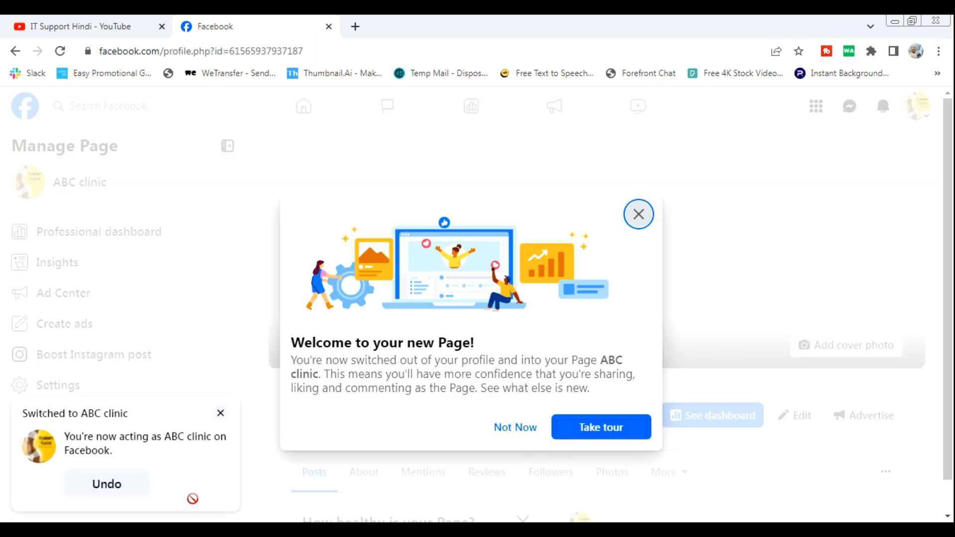
{"action": "left_click", "coordinate": [640, 217]}
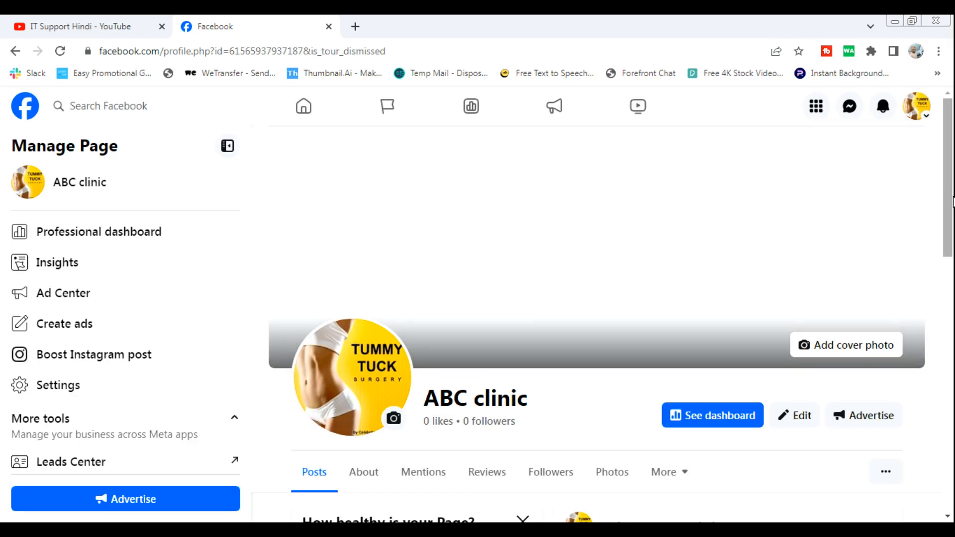
Step: Look over the new page, including its cover photo and profile picture options, page health suggestions, intro and posts
{"action": "scroll", "coordinate": [895, 249], "scroll_direction": "down", "scroll_amount": 1}
{"action": "left_click", "coordinate": [865, 304]}
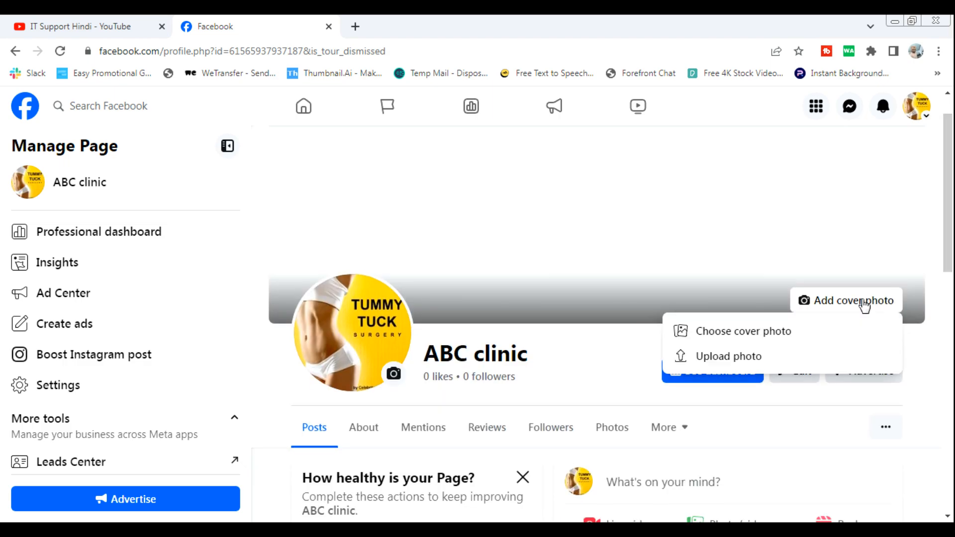
{"action": "left_click", "coordinate": [387, 371]}
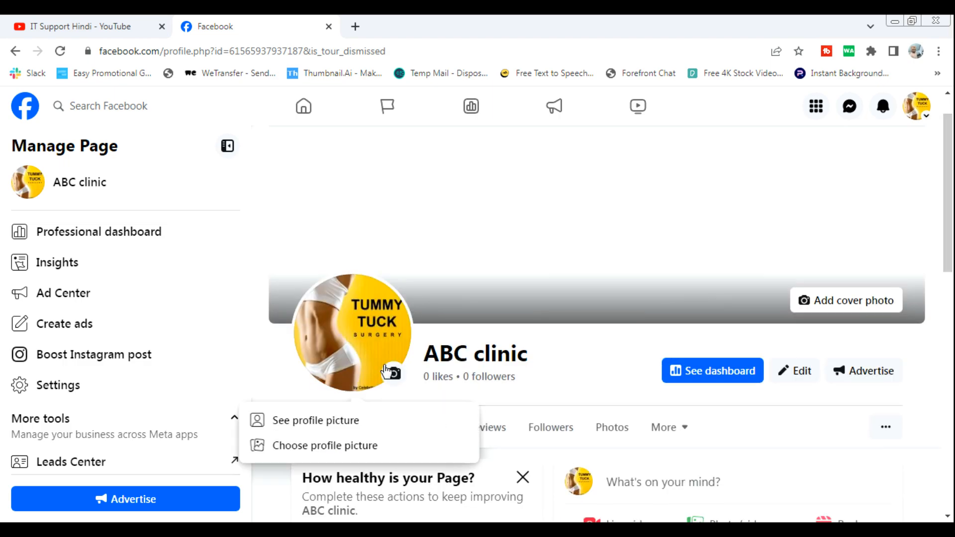
{"action": "left_click", "coordinate": [948, 332]}
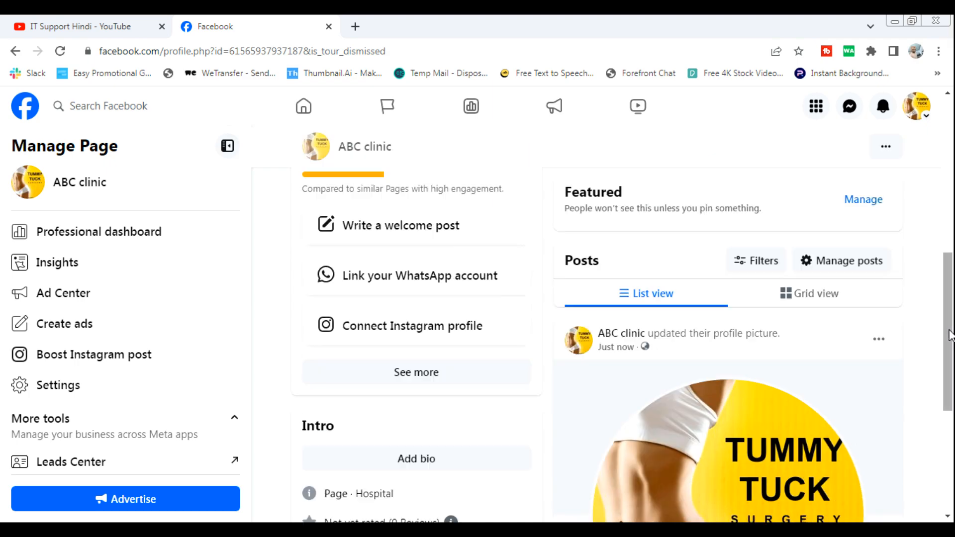
{"action": "scroll", "coordinate": [950, 328], "scroll_direction": "down", "scroll_amount": 3}
{"action": "scroll", "coordinate": [950, 309], "scroll_direction": "up", "scroll_amount": 6}
{"action": "left_click_drag", "start_coordinate": [950, 257], "coordinate": [950, 245]}
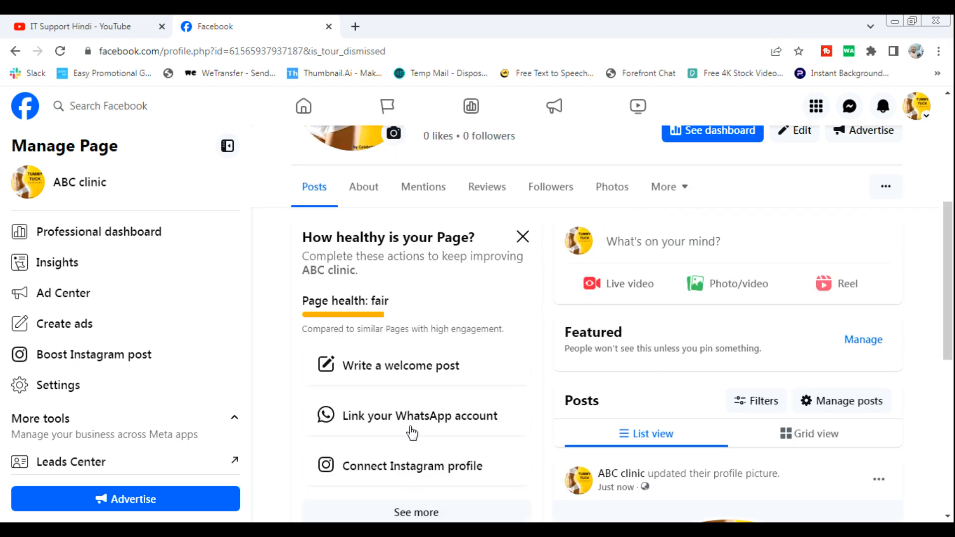